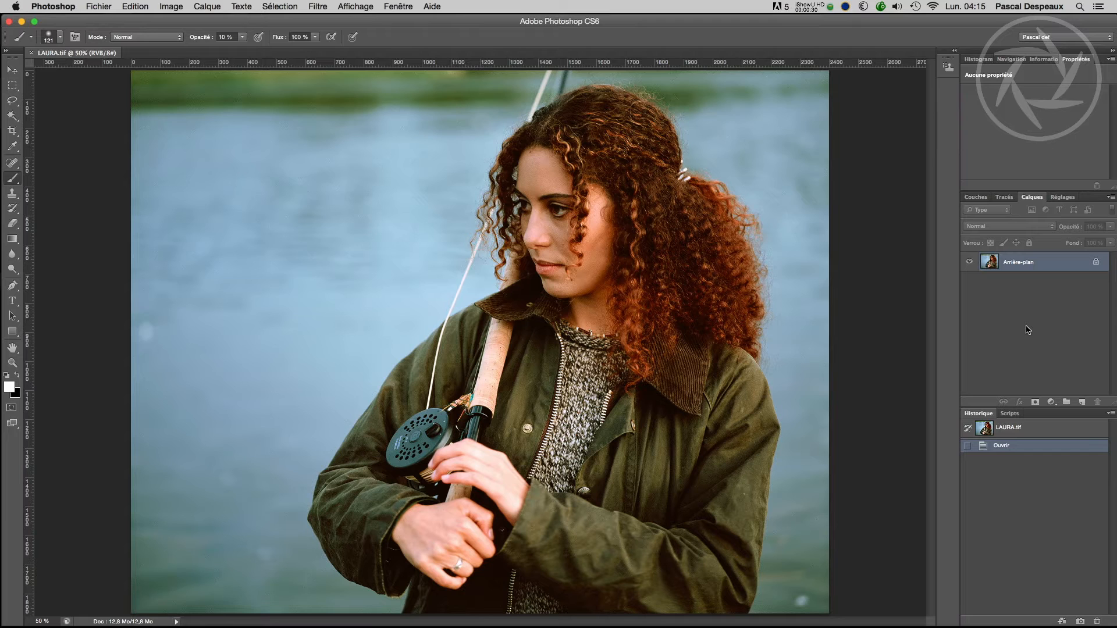
Step: Duplicate the background layer and add a Teinte/Saturation adjustment layer above it with Saturation at -100
{"action": "key", "text": "super+j"}
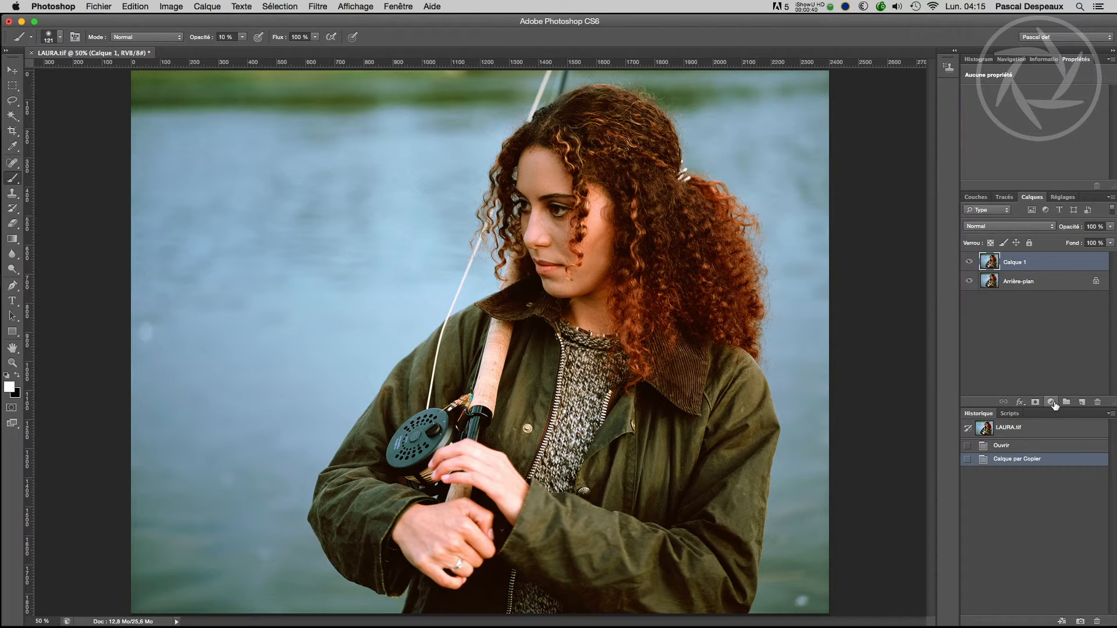
{"action": "left_click", "coordinate": [1052, 403]}
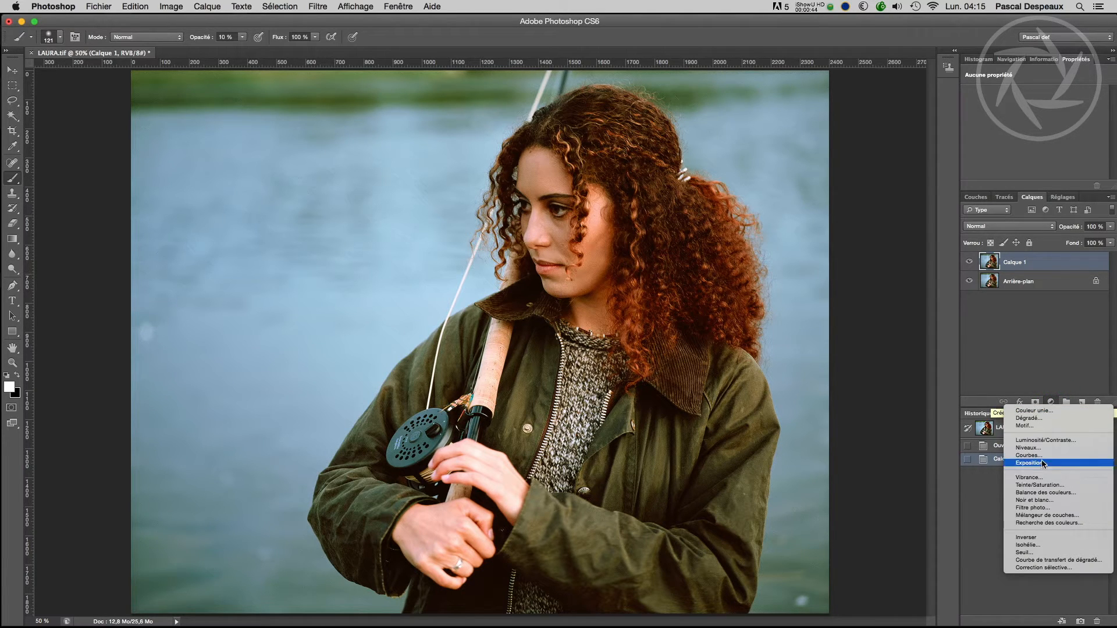
{"action": "left_click", "coordinate": [1041, 484]}
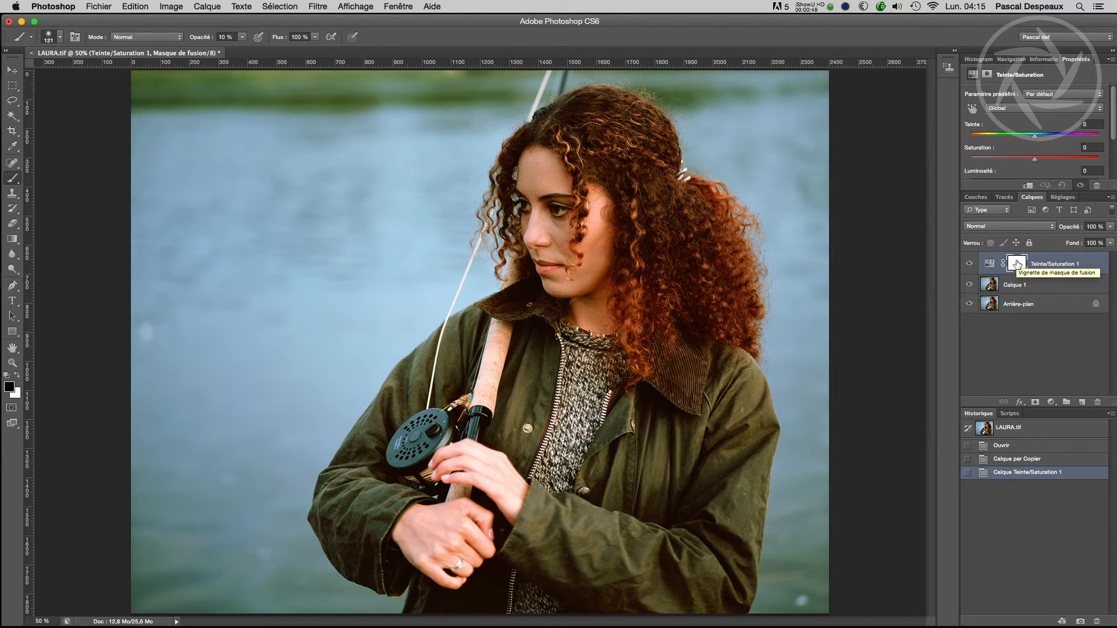
{"action": "left_click_drag", "start_coordinate": [1038, 163], "coordinate": [958, 164]}
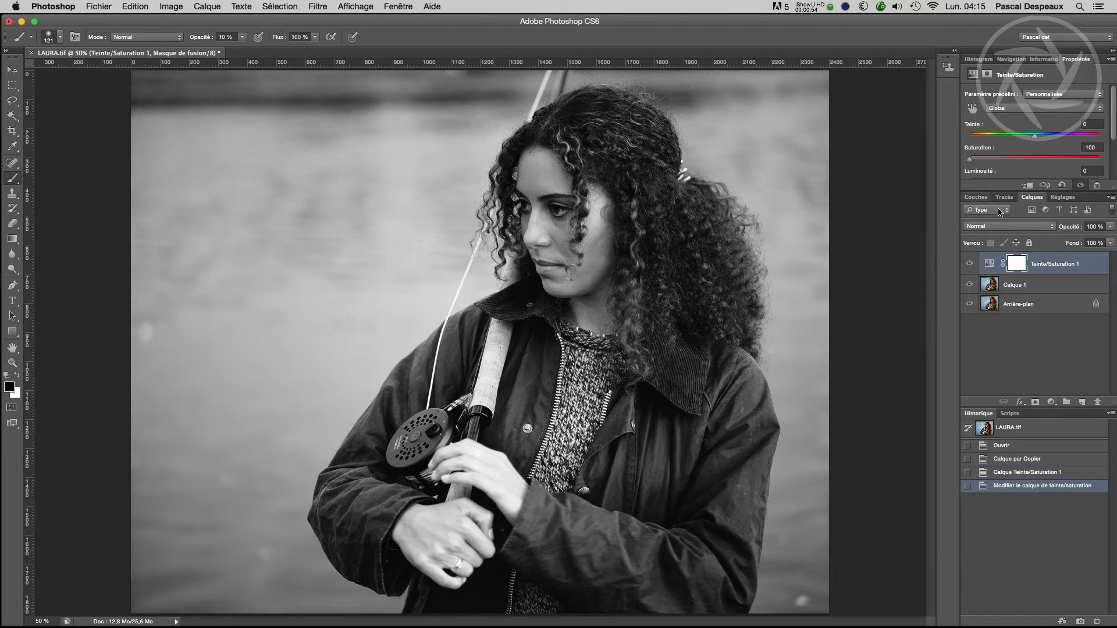
Step: Set the blend mode of Calque 1 to Densité couleur - and invert the layer to its negative
{"action": "left_click", "coordinate": [1031, 285]}
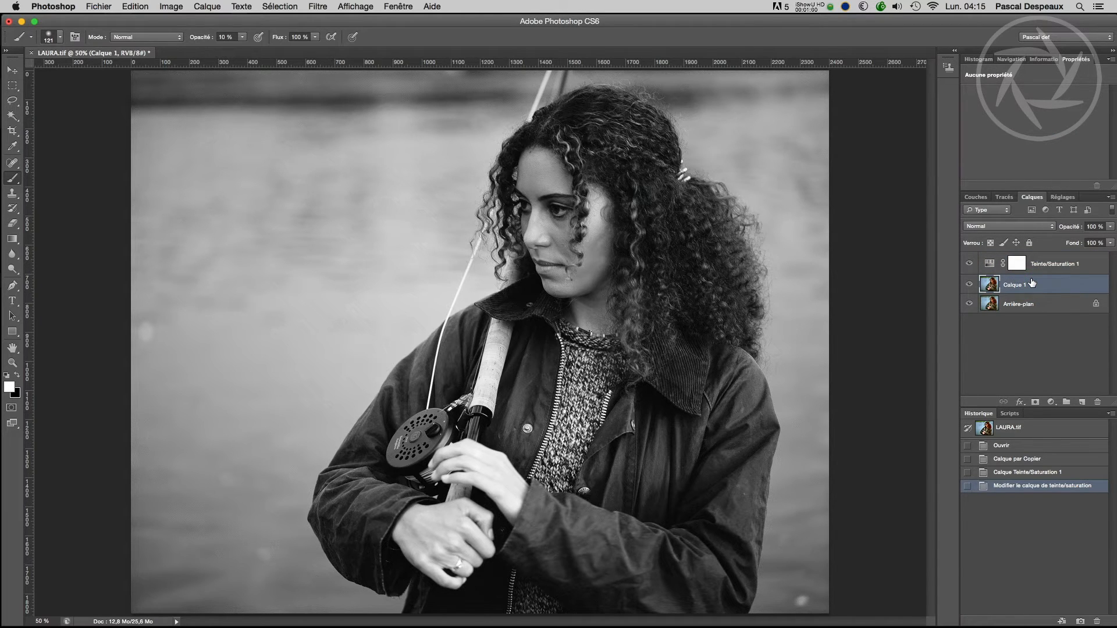
{"action": "left_click", "coordinate": [1000, 227]}
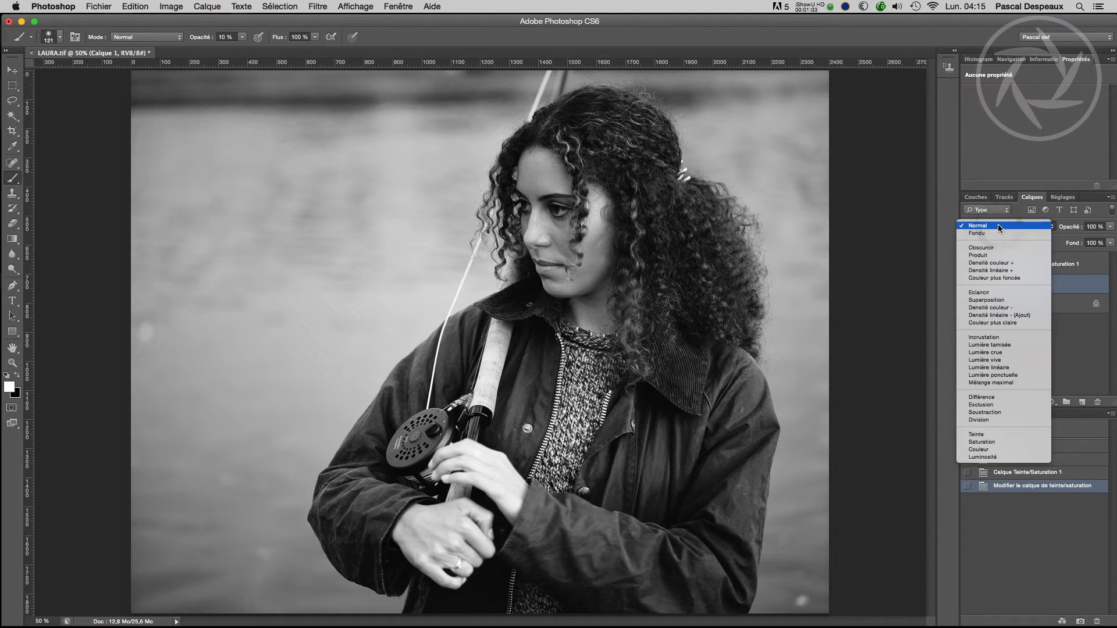
{"action": "left_click", "coordinate": [989, 308]}
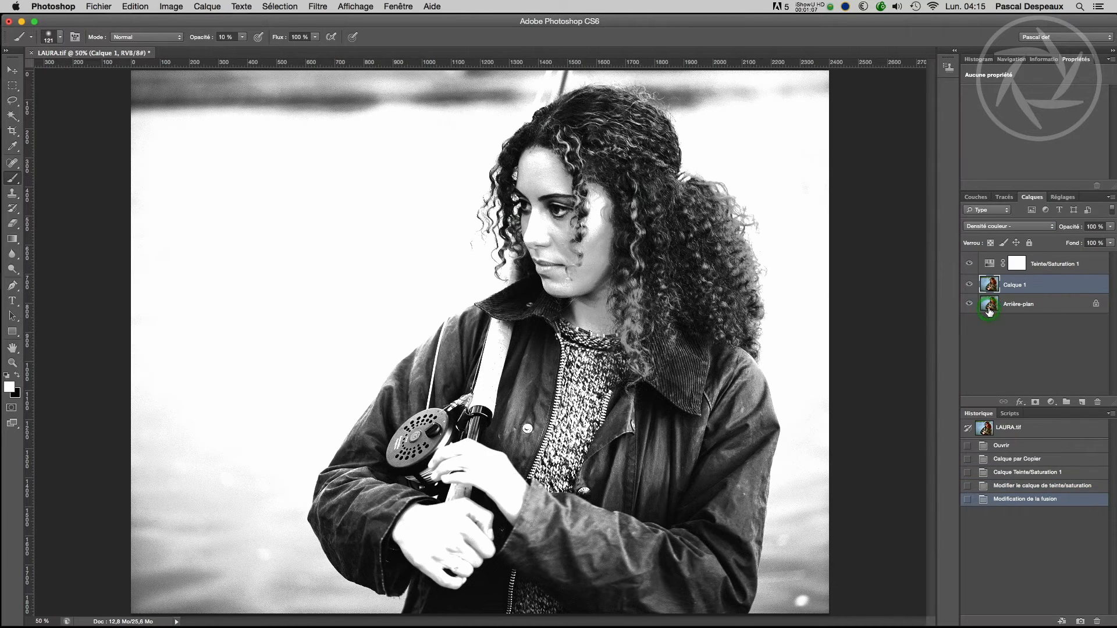
{"action": "left_click", "coordinate": [1022, 284]}
{"action": "key", "text": "super+i"}
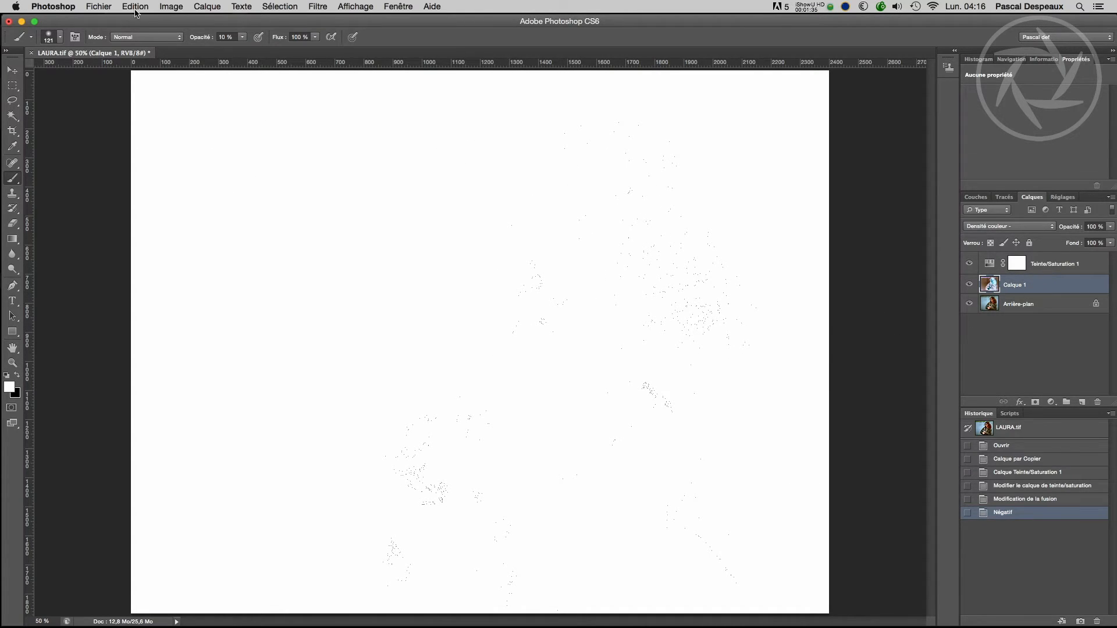
Step: Apply a Flou gaussien filter with a radius of 4,7 pixels to the inverted Calque 1
{"action": "left_click", "coordinate": [319, 6]}
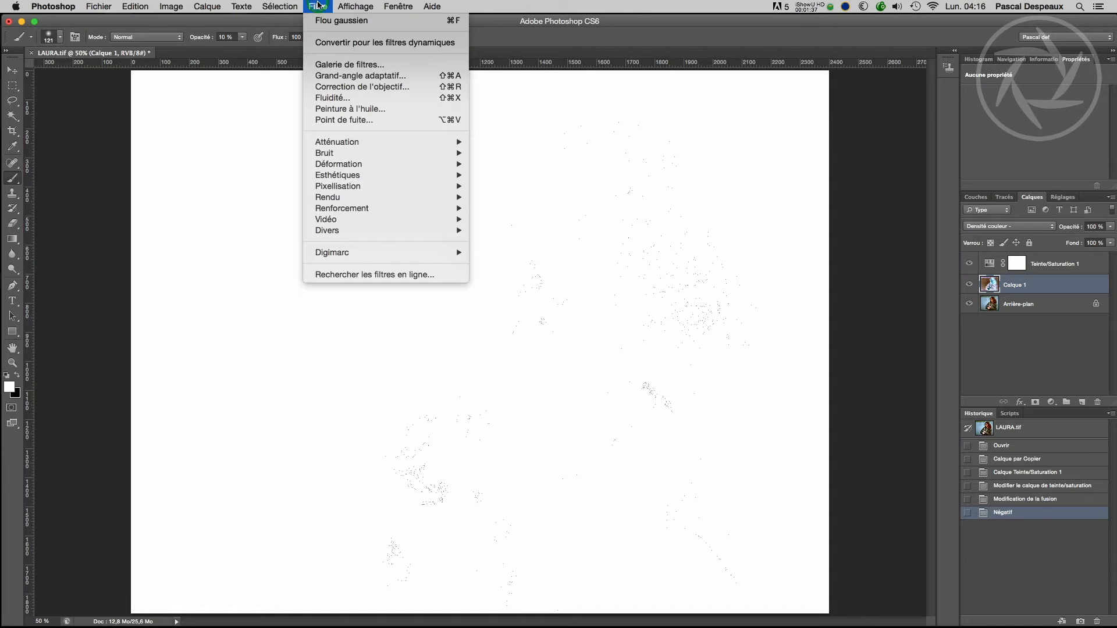
{"action": "mouse_move", "coordinate": [338, 146]}
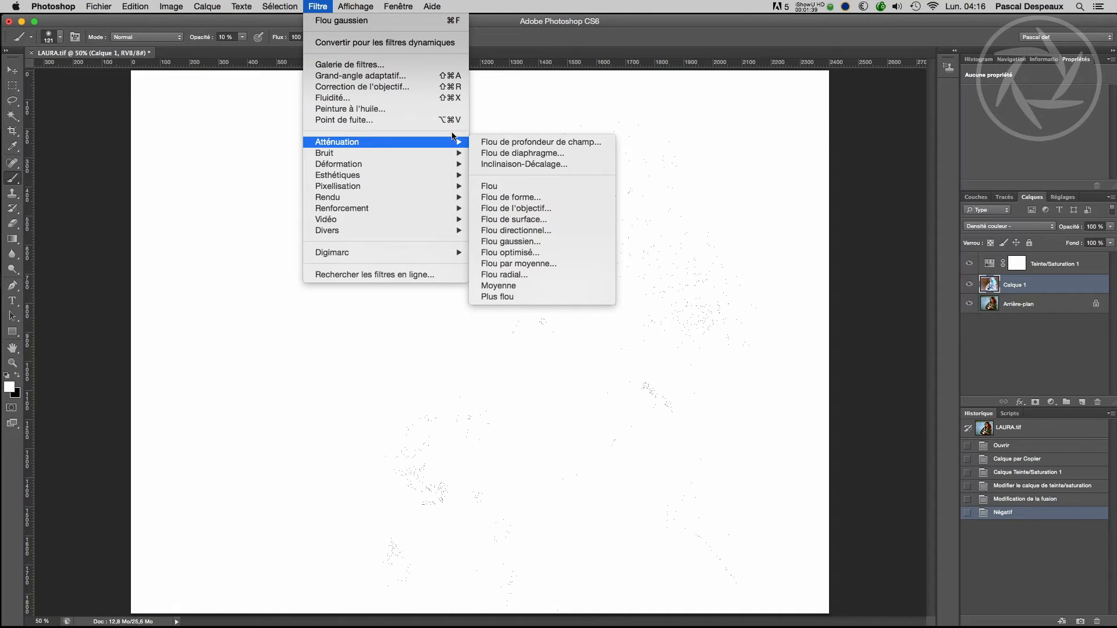
{"action": "left_click", "coordinate": [531, 245]}
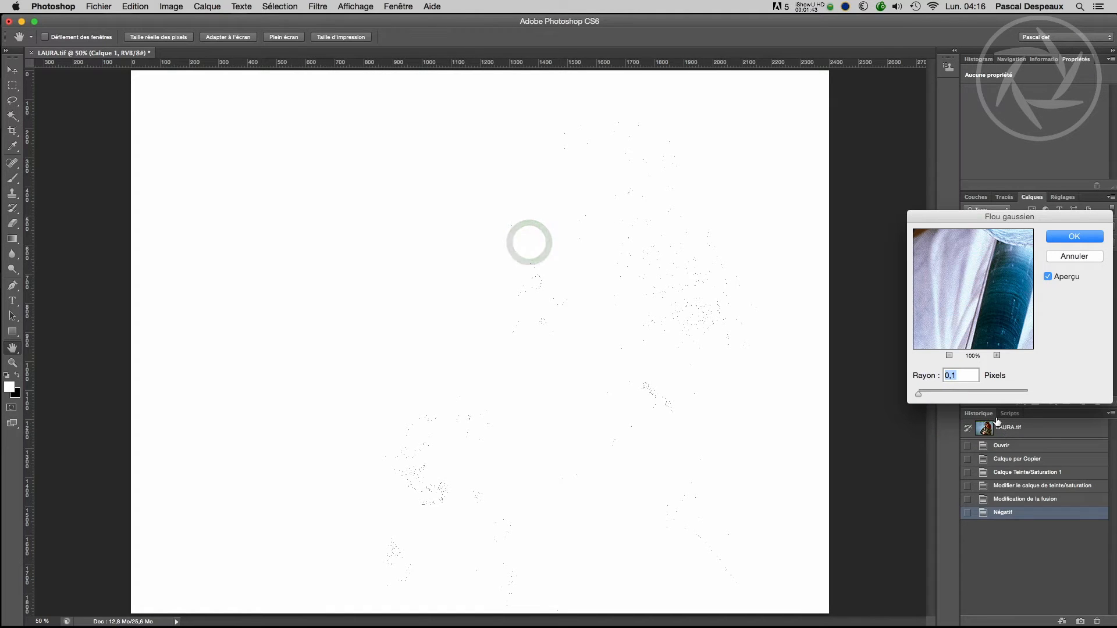
{"action": "left_click_drag", "start_coordinate": [919, 397], "coordinate": [941, 394]}
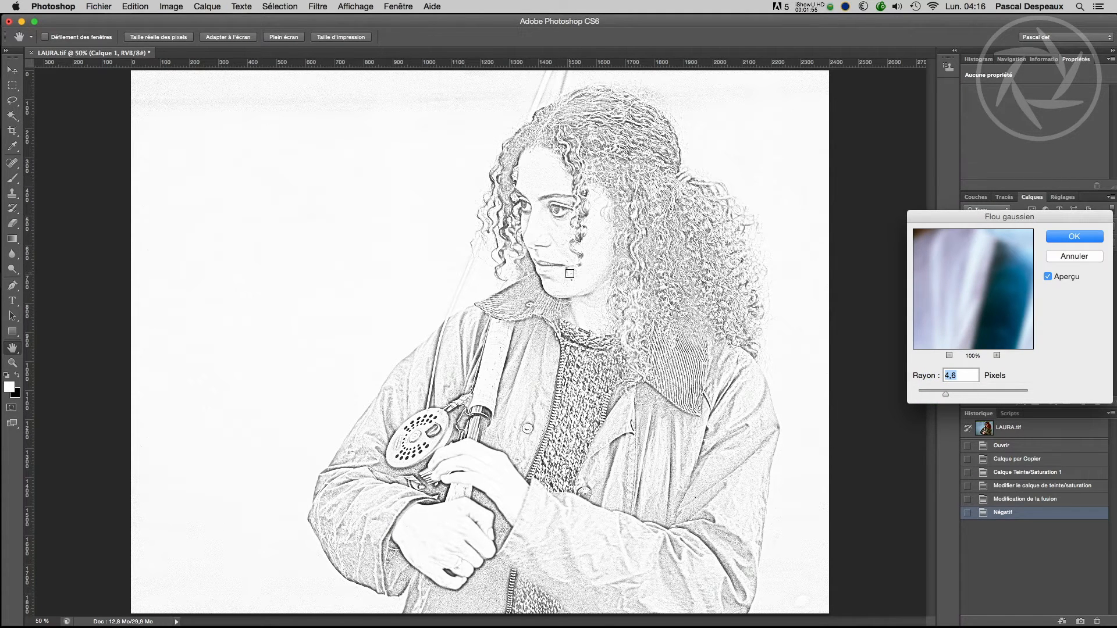
{"action": "left_click_drag", "start_coordinate": [949, 394], "coordinate": [949, 396]}
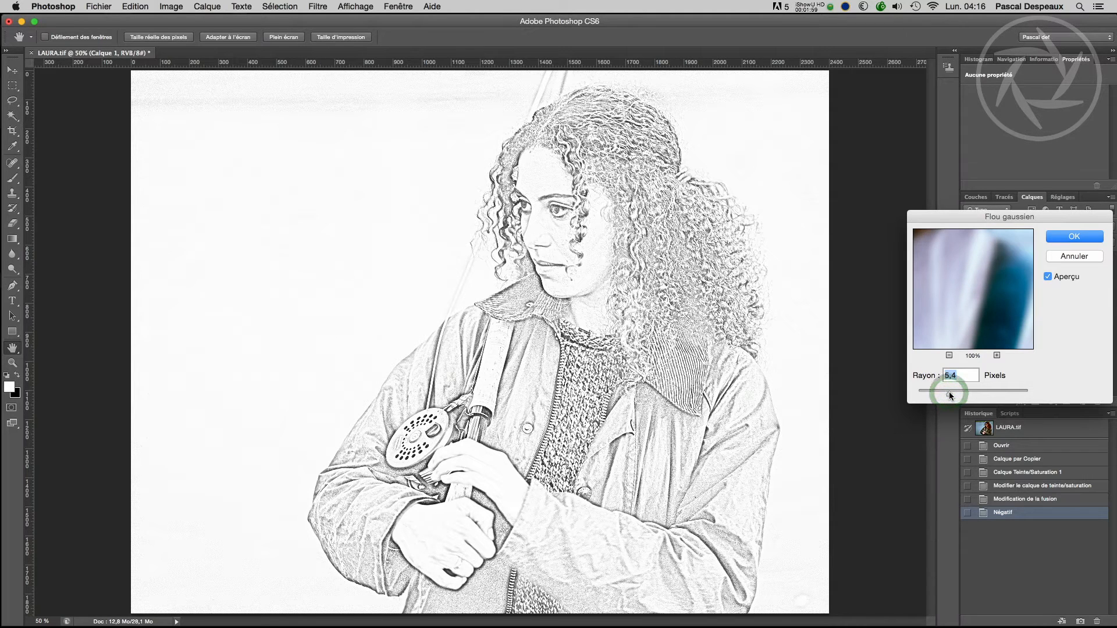
{"action": "left_click_drag", "start_coordinate": [948, 392], "coordinate": [1032, 392]}
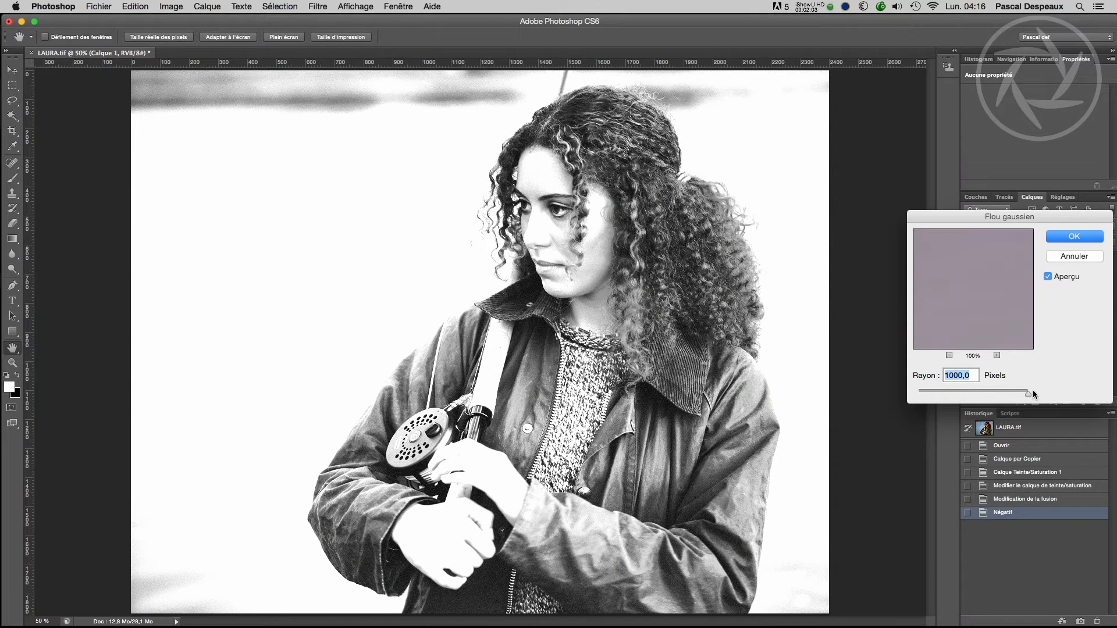
{"action": "left_click_drag", "start_coordinate": [1029, 393], "coordinate": [947, 392]}
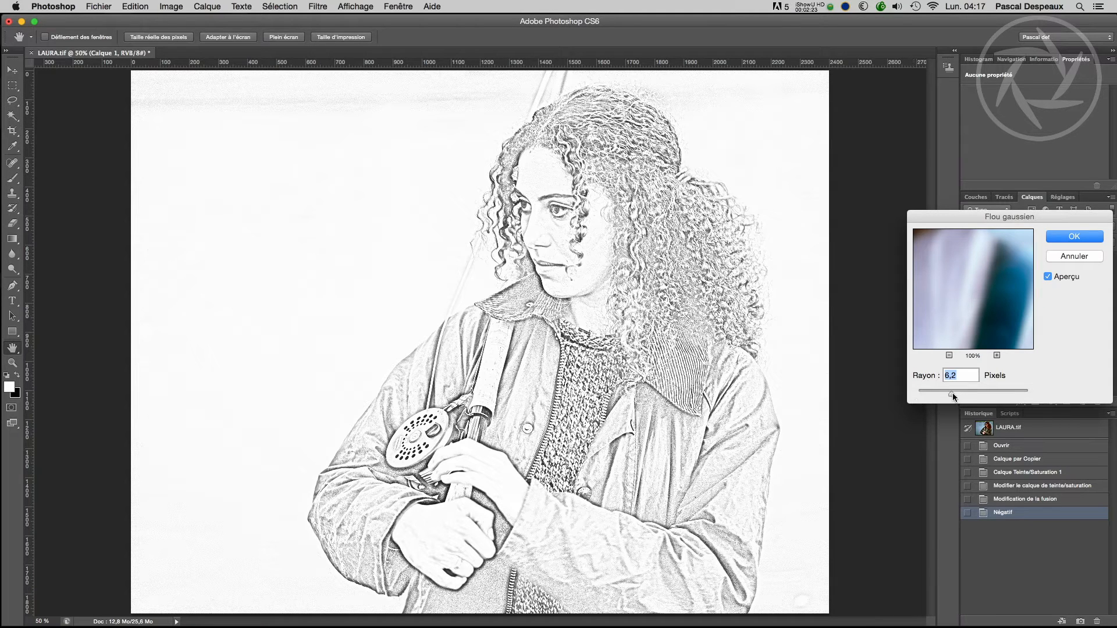
{"action": "left_click_drag", "start_coordinate": [951, 393], "coordinate": [969, 397]}
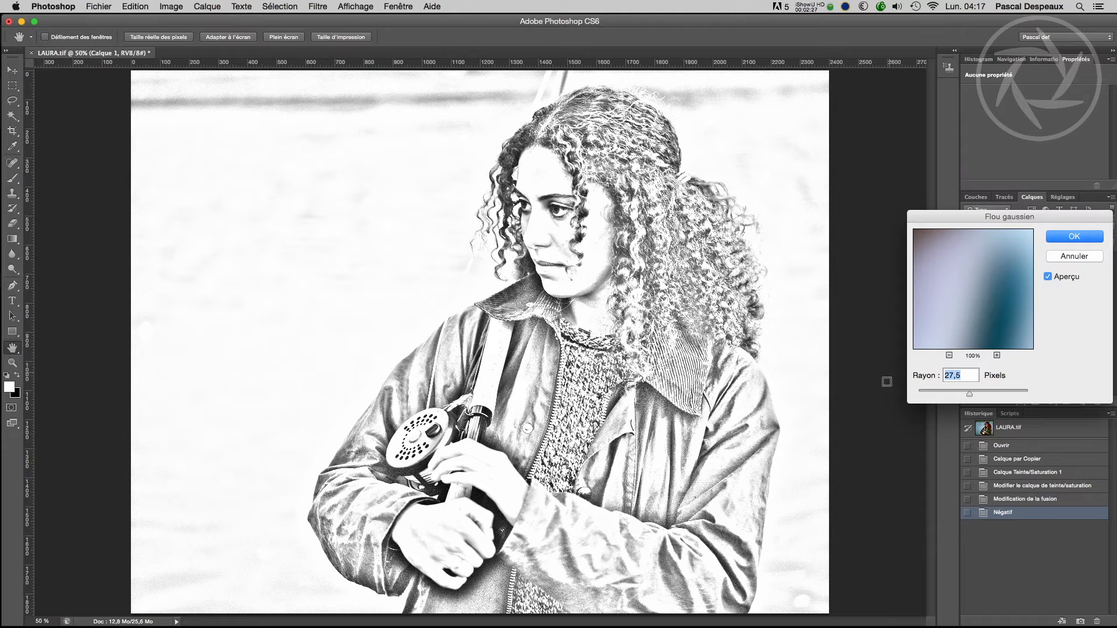
{"action": "left_click_drag", "start_coordinate": [970, 396], "coordinate": [952, 398]}
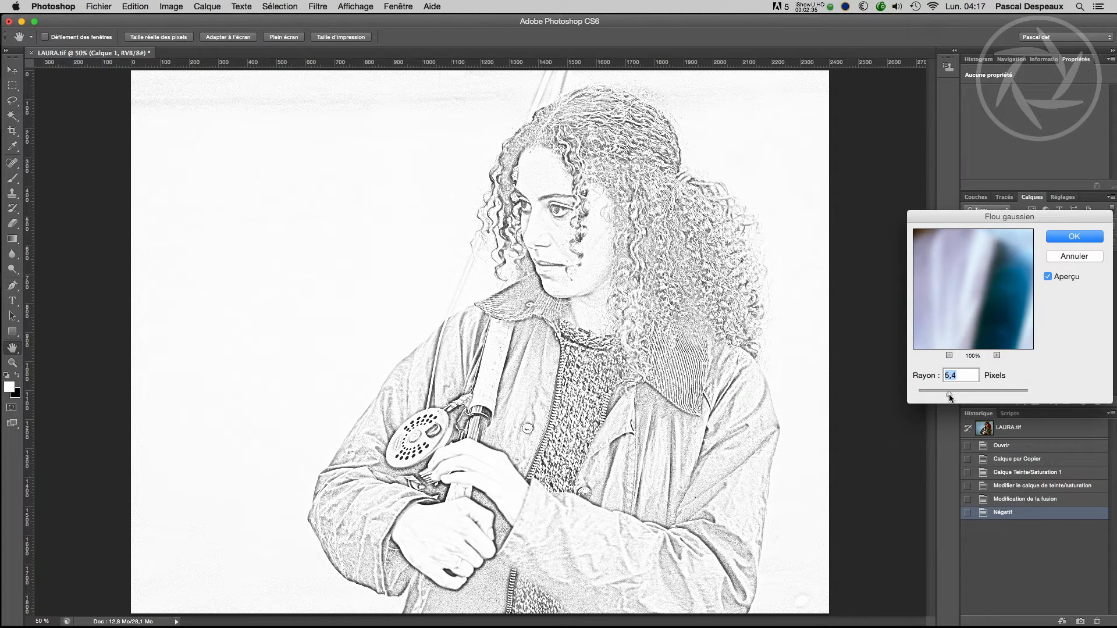
{"action": "left_click_drag", "start_coordinate": [947, 395], "coordinate": [947, 395]}
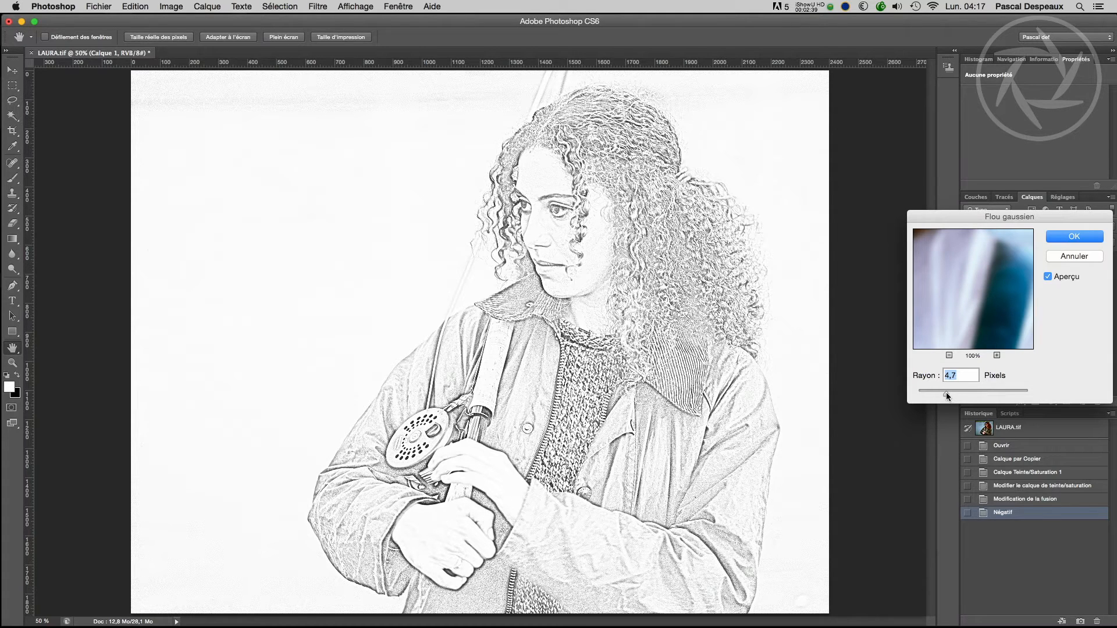
{"action": "left_click", "coordinate": [1075, 238]}
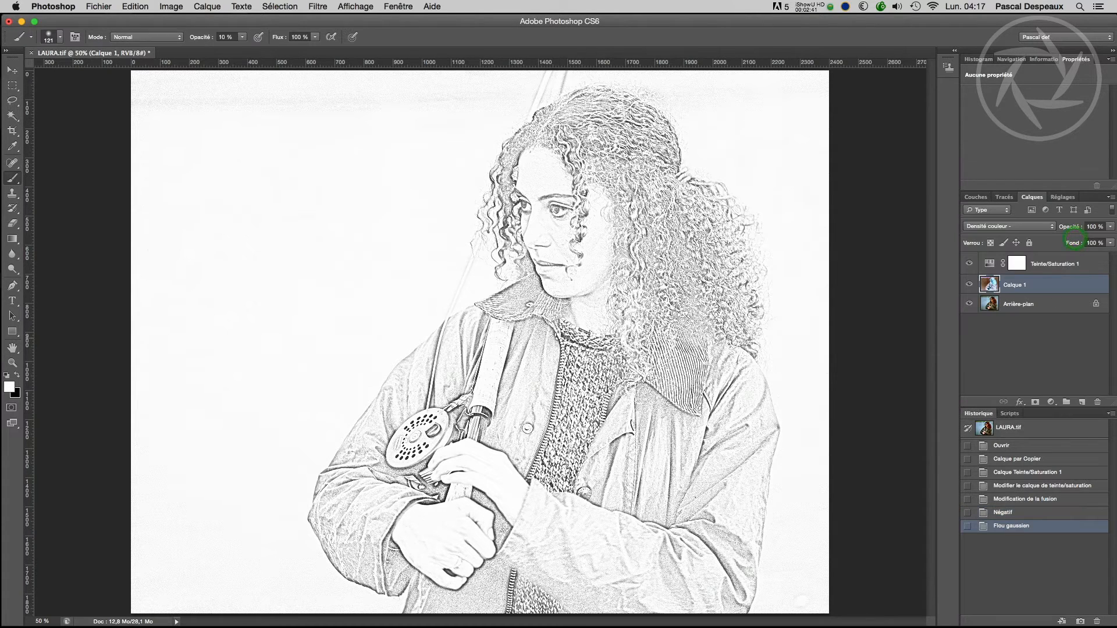
Step: Add a Niveaux adjustment layer above Teinte/Saturation 1 and raise its black input level to darken the sketch lines
{"action": "left_click", "coordinate": [1059, 263]}
{"action": "key", "text": "x"}
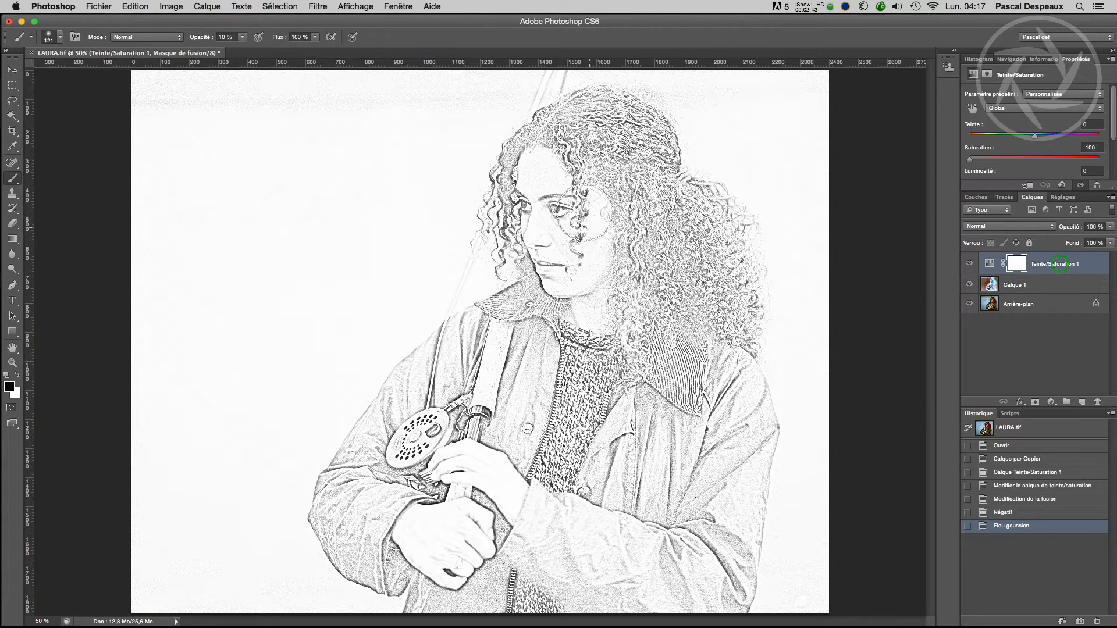
{"action": "left_click", "coordinate": [1050, 403]}
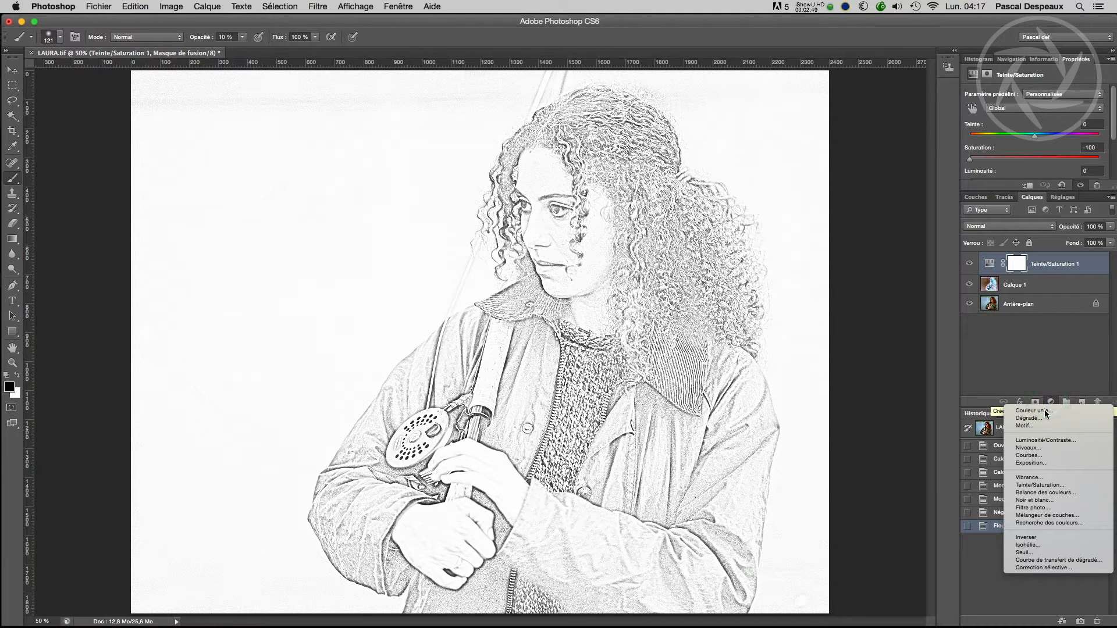
{"action": "left_click", "coordinate": [1028, 448]}
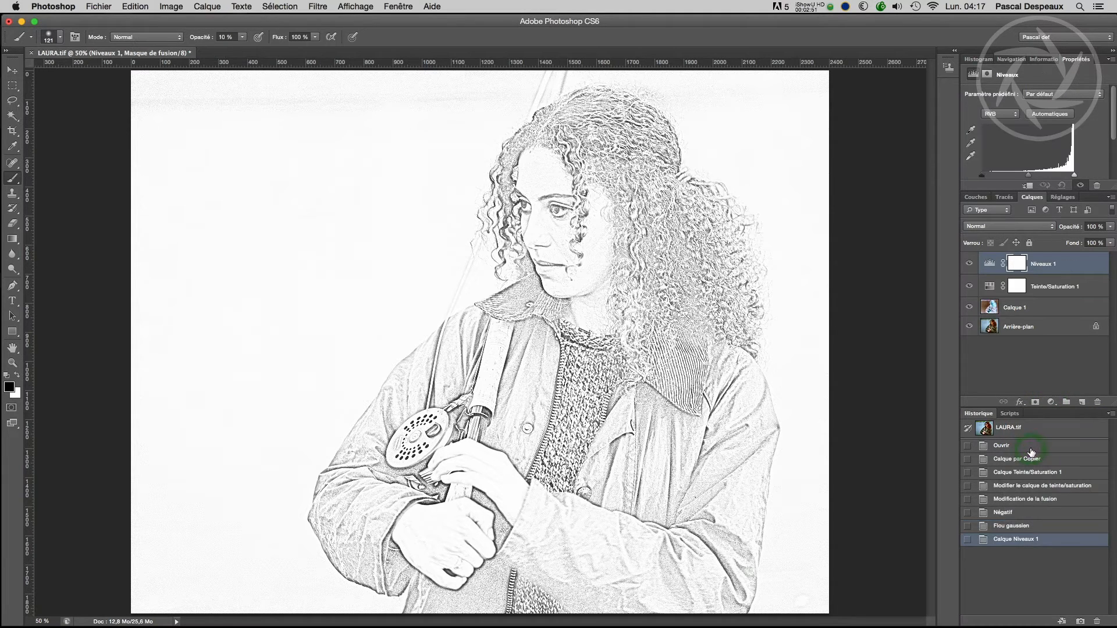
{"action": "left_click_drag", "start_coordinate": [982, 177], "coordinate": [1012, 176]}
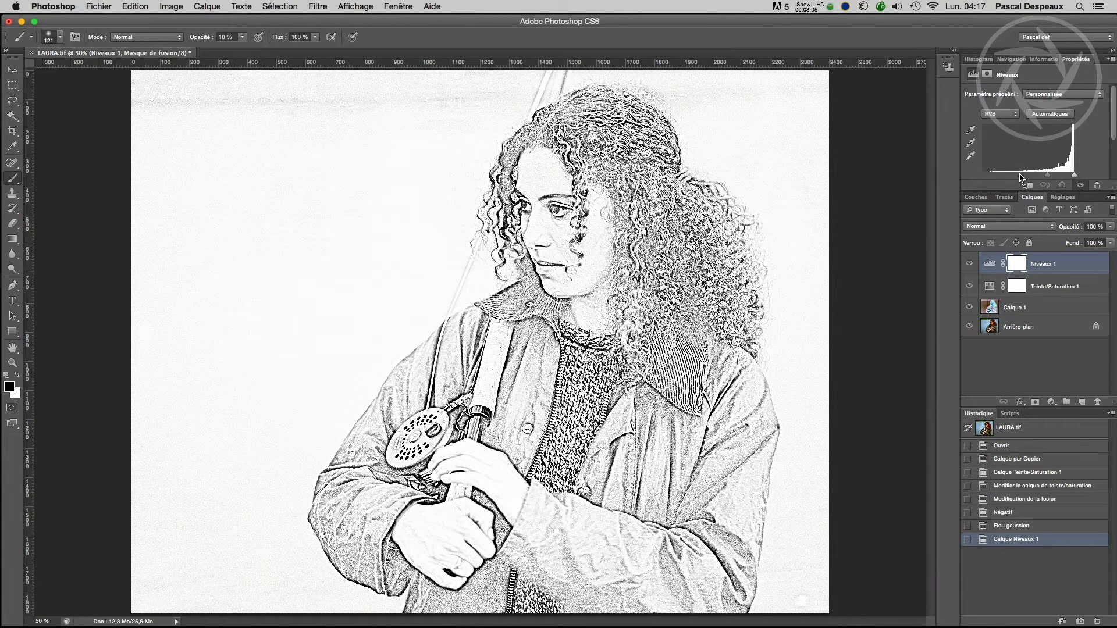
{"action": "left_click_drag", "start_coordinate": [1021, 176], "coordinate": [1021, 176]}
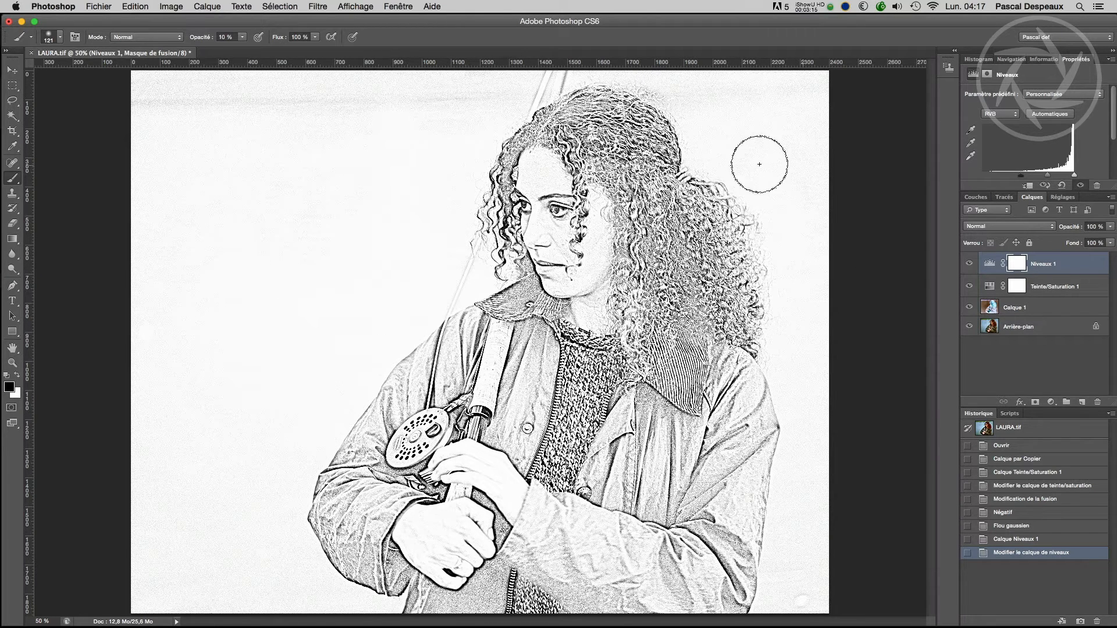
Step: On Calque 1, lasso the background on both sides of the woman, keeping a small margin around her outline
{"action": "left_click", "coordinate": [1040, 307]}
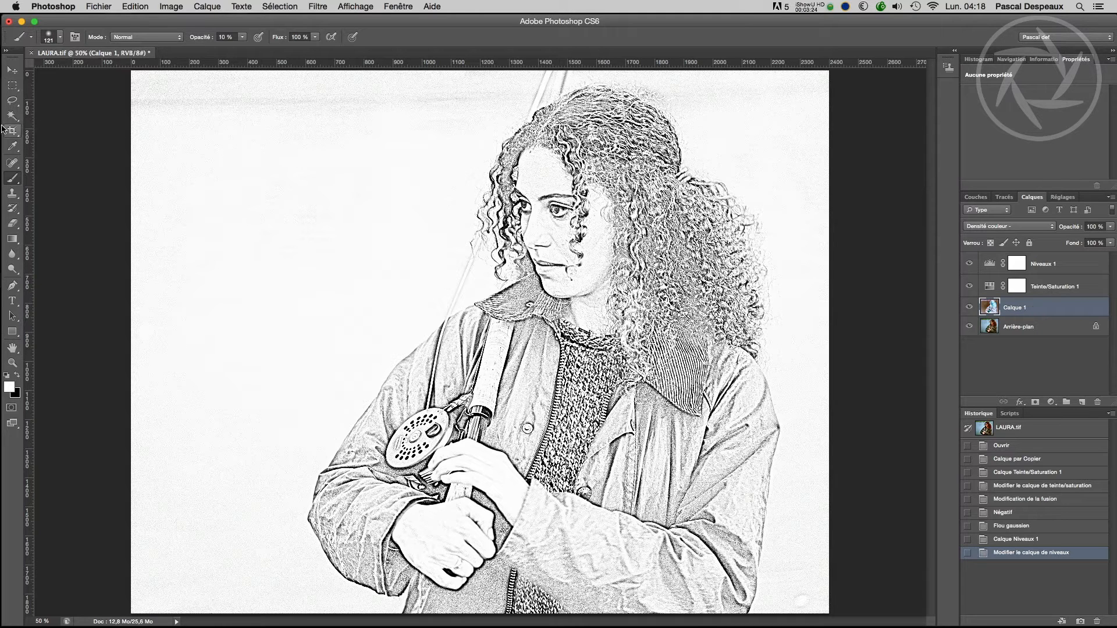
{"action": "left_click", "coordinate": [12, 100]}
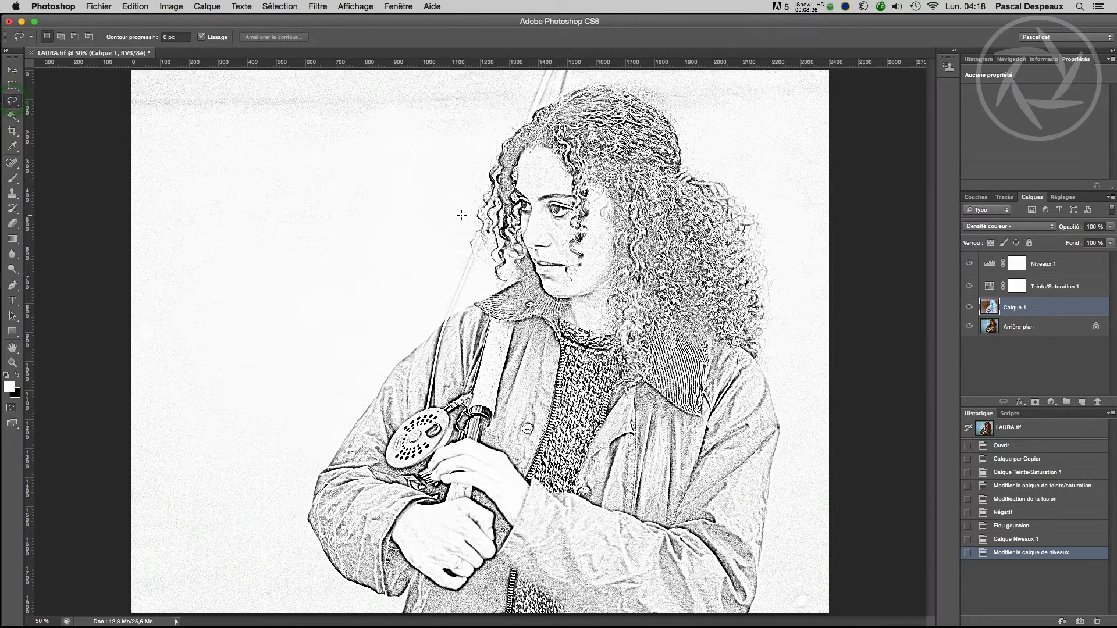
{"action": "mouse_move", "coordinate": [459, 210]}
{"action": "left_mouse_down"}
{"action": "mouse_move", "coordinate": [431, 288]}
{"action": "mouse_move", "coordinate": [340, 377]}
{"action": "mouse_move", "coordinate": [313, 423]}
{"action": "mouse_move", "coordinate": [293, 502]}
{"action": "mouse_move", "coordinate": [318, 569]}
{"action": "mouse_move", "coordinate": [383, 623]}
{"action": "left_mouse_up"}
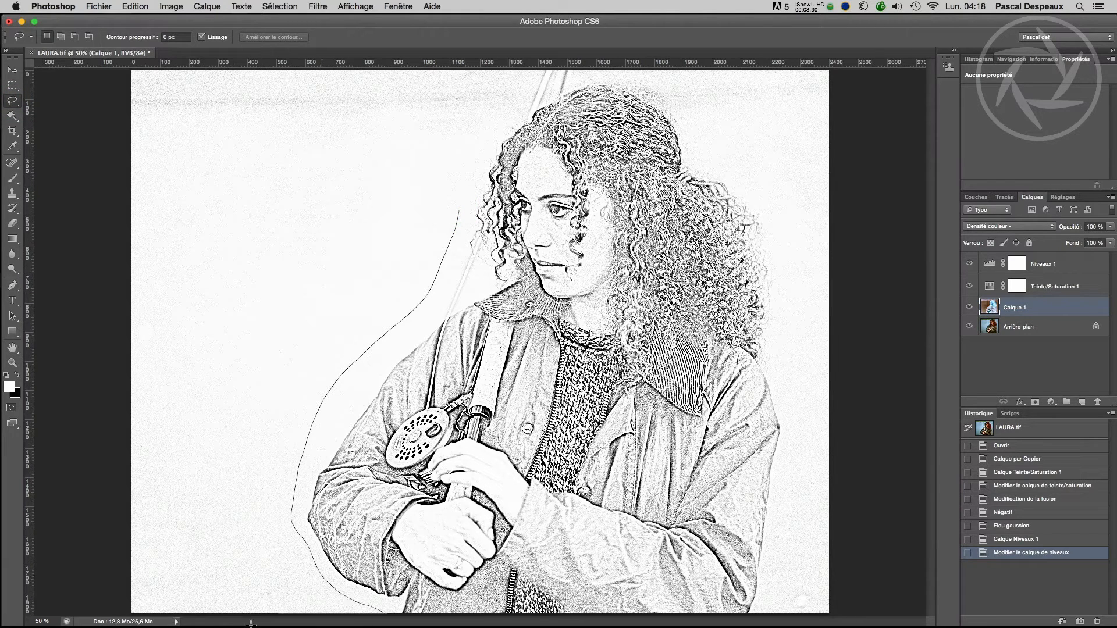
{"action": "mouse_move", "coordinate": [83, 621]}
{"action": "left_mouse_down"}
{"action": "mouse_move", "coordinate": [77, 319]}
{"action": "mouse_move", "coordinate": [105, 95]}
{"action": "mouse_move", "coordinate": [267, 21]}
{"action": "mouse_move", "coordinate": [473, 35]}
{"action": "mouse_move", "coordinate": [541, 66]}
{"action": "mouse_move", "coordinate": [459, 209]}
{"action": "mouse_move", "coordinate": [464, 224]}
{"action": "left_mouse_up"}
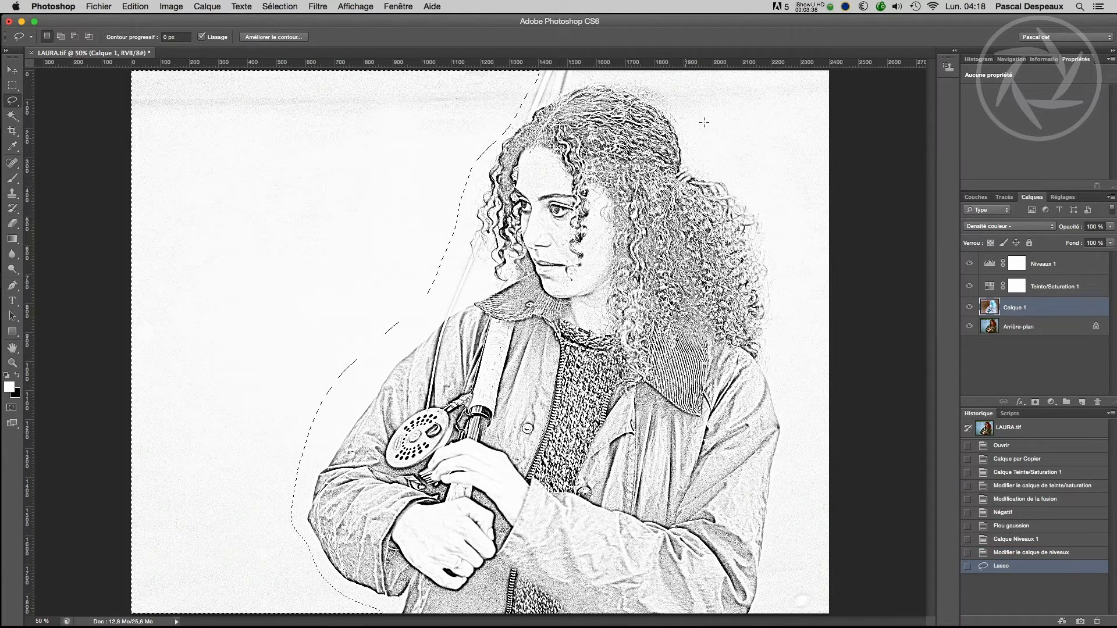
{"action": "mouse_move", "coordinate": [688, 99]}
{"action": "left_mouse_down"}
{"action": "mouse_move", "coordinate": [702, 143]}
{"action": "mouse_move", "coordinate": [761, 203]}
{"action": "mouse_move", "coordinate": [777, 240]}
{"action": "mouse_move", "coordinate": [786, 356]}
{"action": "left_mouse_up"}
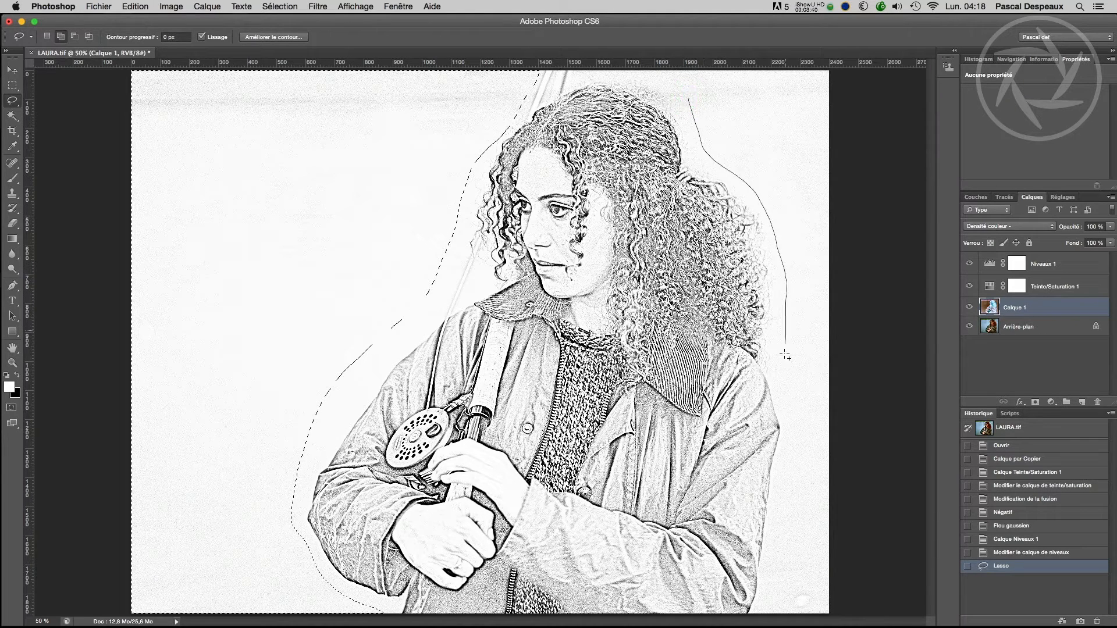
{"action": "left_click_drag", "start_coordinate": [785, 485], "coordinate": [772, 573]}
{"action": "mouse_move", "coordinate": [852, 612]}
{"action": "left_mouse_down"}
{"action": "mouse_move", "coordinate": [909, 397]}
{"action": "mouse_move", "coordinate": [883, 175]}
{"action": "mouse_move", "coordinate": [856, 66]}
{"action": "left_mouse_up"}
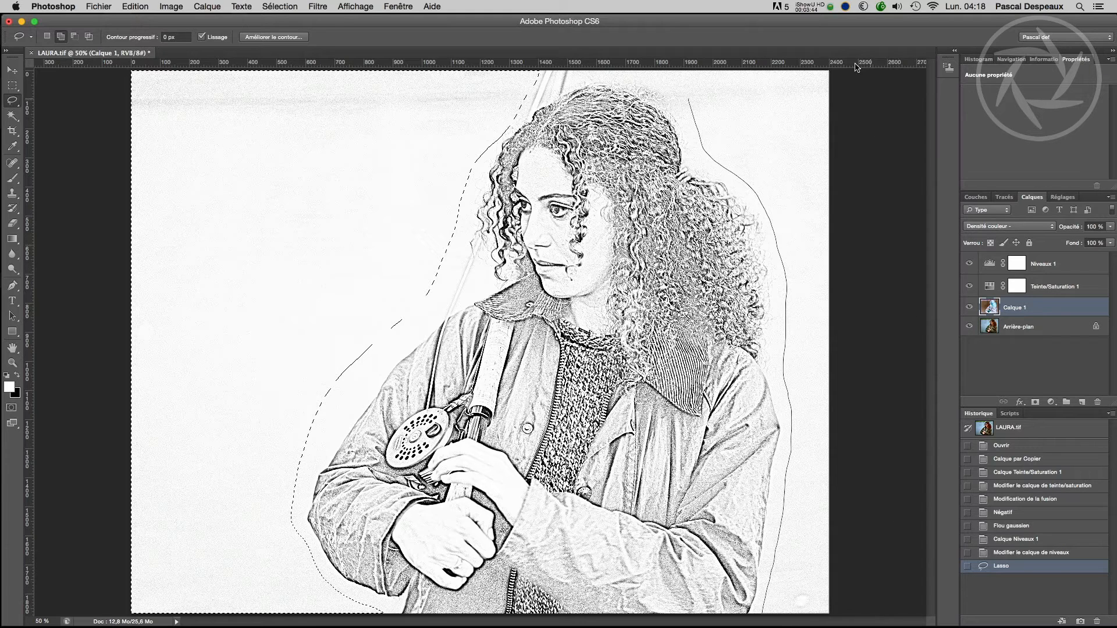
{"action": "left_click_drag", "start_coordinate": [730, 33], "coordinate": [574, 74]}
{"action": "left_click_drag", "start_coordinate": [688, 103], "coordinate": [689, 106]}
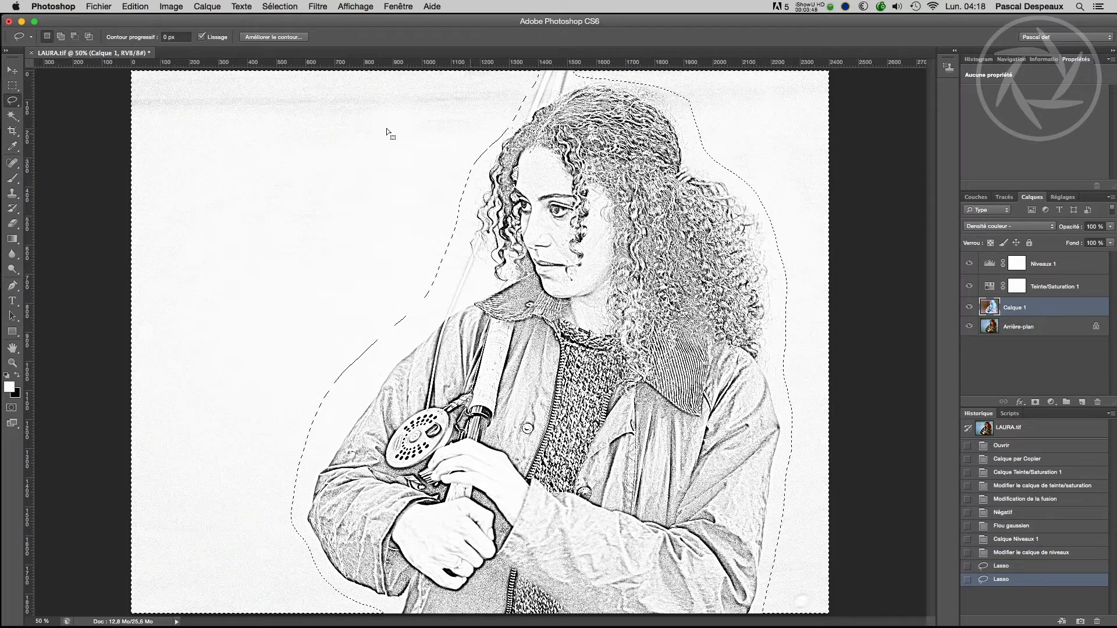
Step: Fill the selected background with Blanc in Normal mode at 100 % opacity, then clear the selection
{"action": "left_click", "coordinate": [133, 6]}
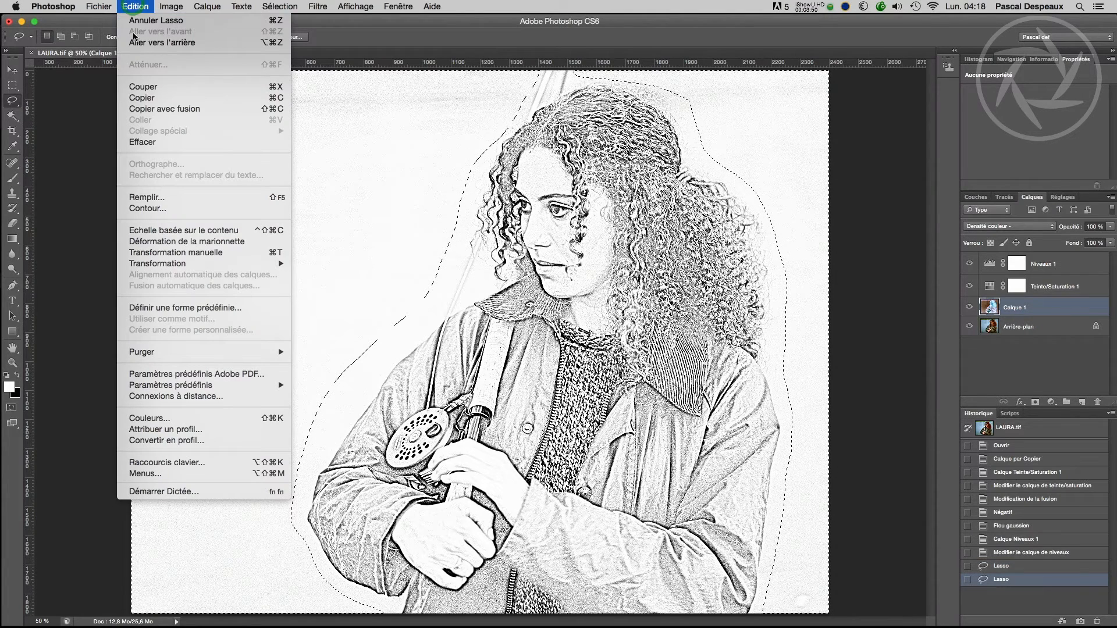
{"action": "left_click", "coordinate": [152, 197]}
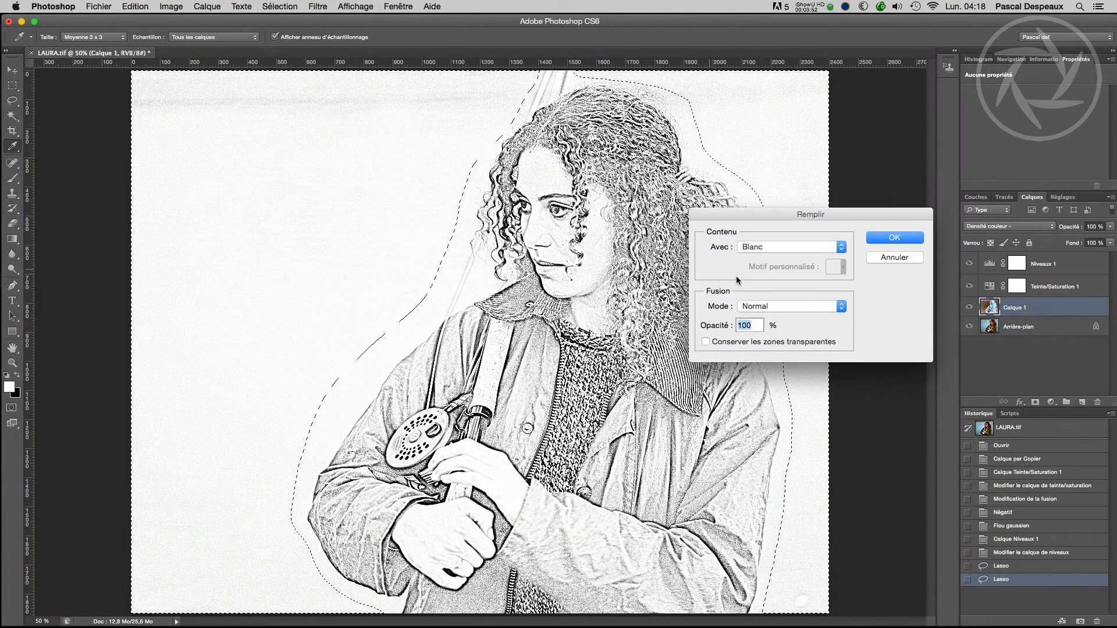
{"action": "left_click", "coordinate": [891, 239]}
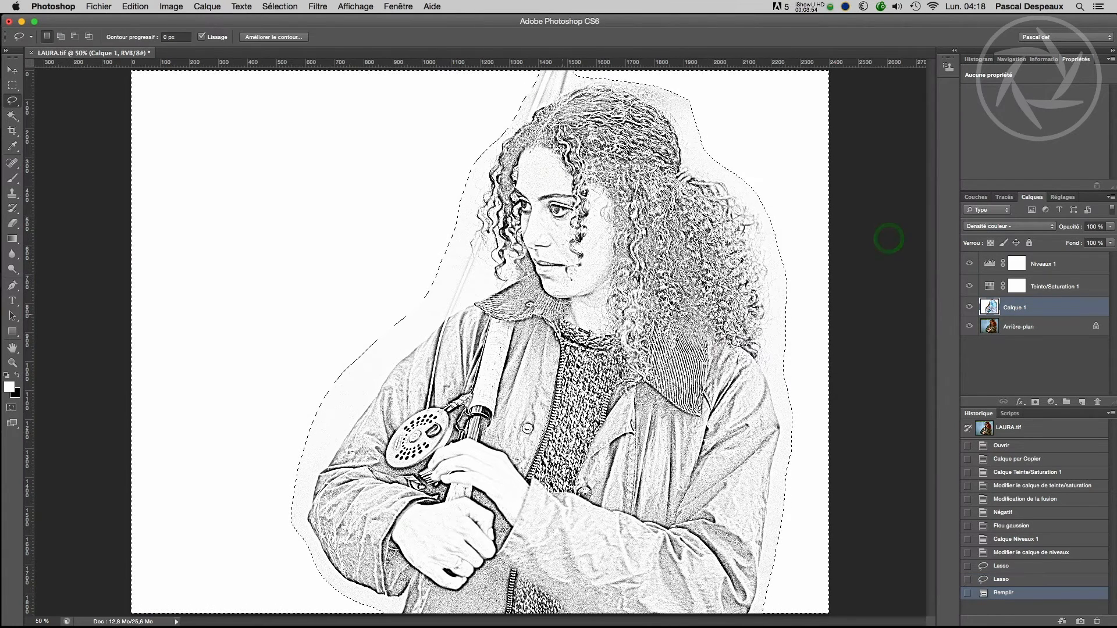
{"action": "key", "text": "super+d"}
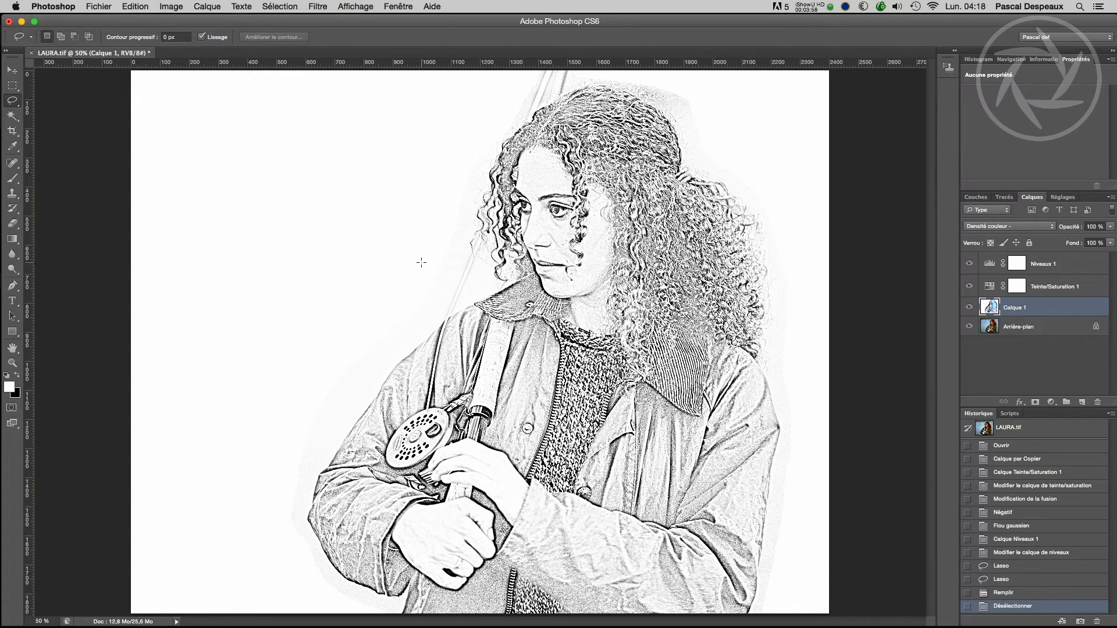
Step: Paint out the grey halo beside the hair and down the rod-side sleeve with a 121 px white brush at 57 % opacity
{"action": "left_click", "coordinate": [13, 180]}
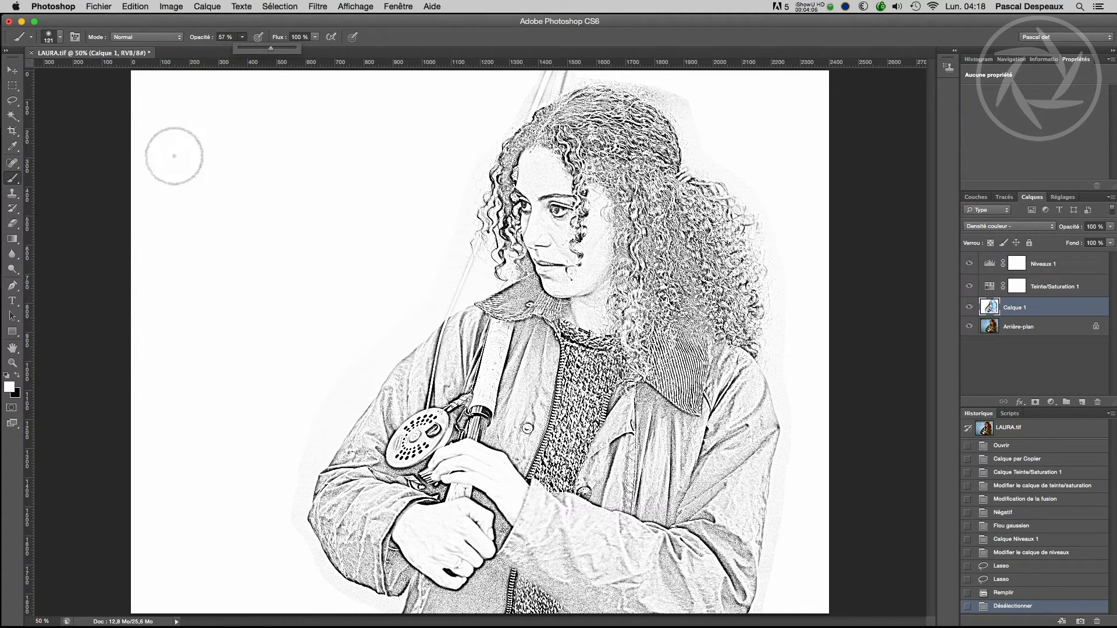
{"action": "left_click", "coordinate": [447, 212]}
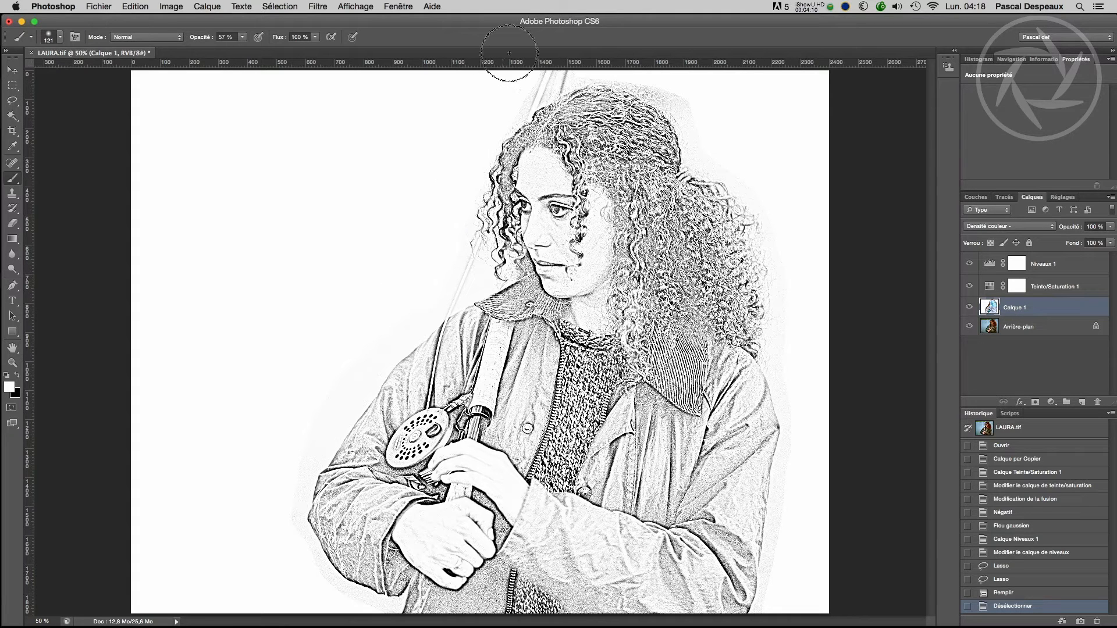
{"action": "key", "text": "alt+super+0"}
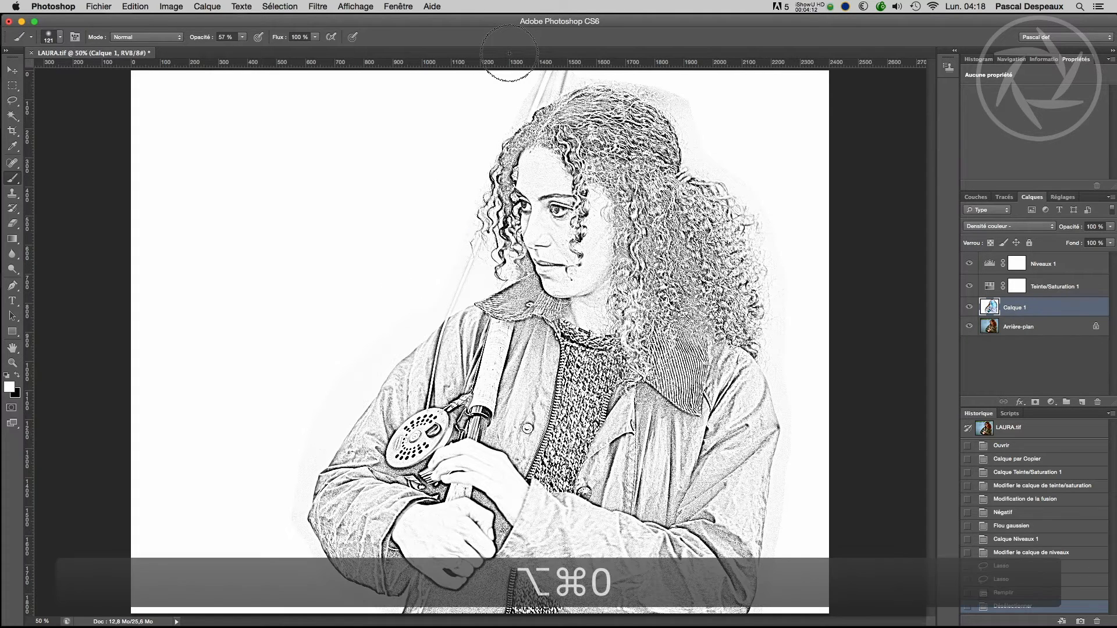
{"action": "key", "text": "super+plus"}
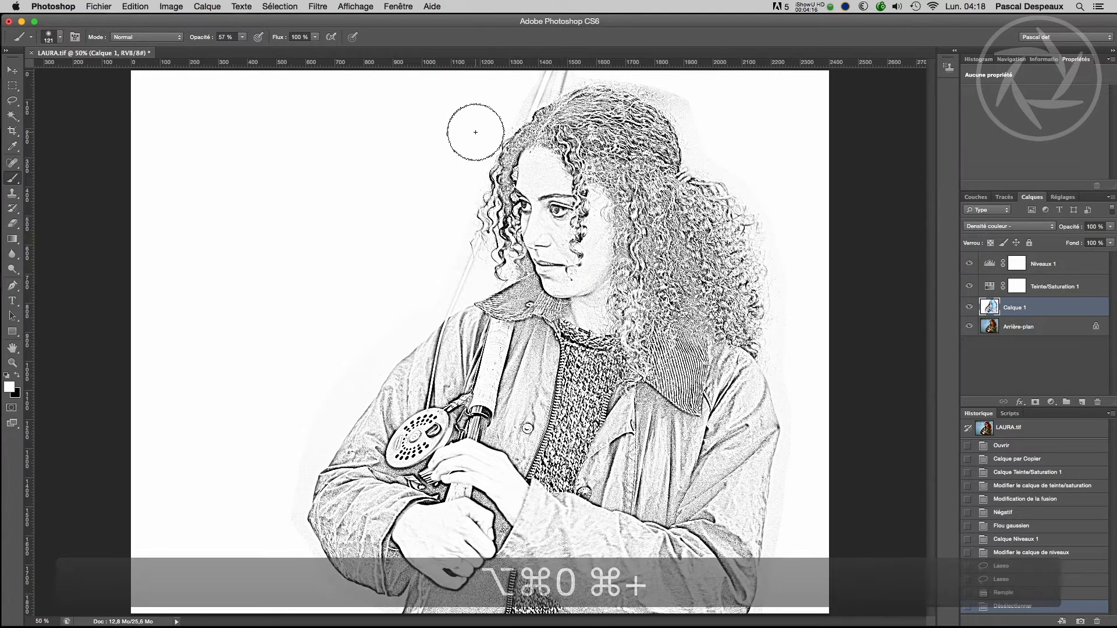
{"action": "key", "text": "super+plus"}
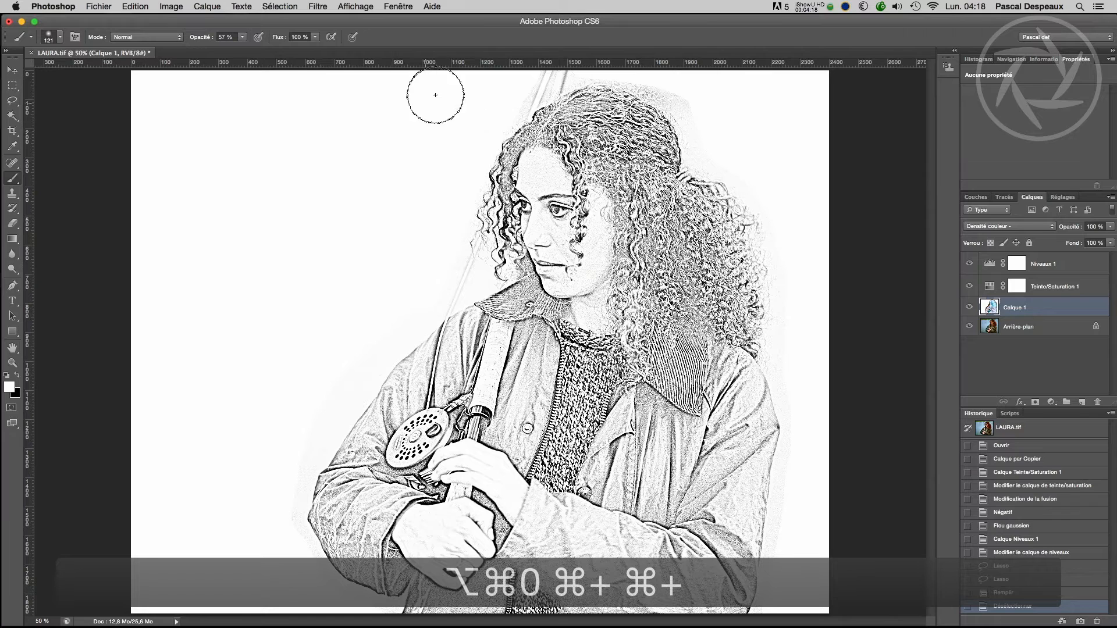
{"action": "key", "text": "super+plus"}
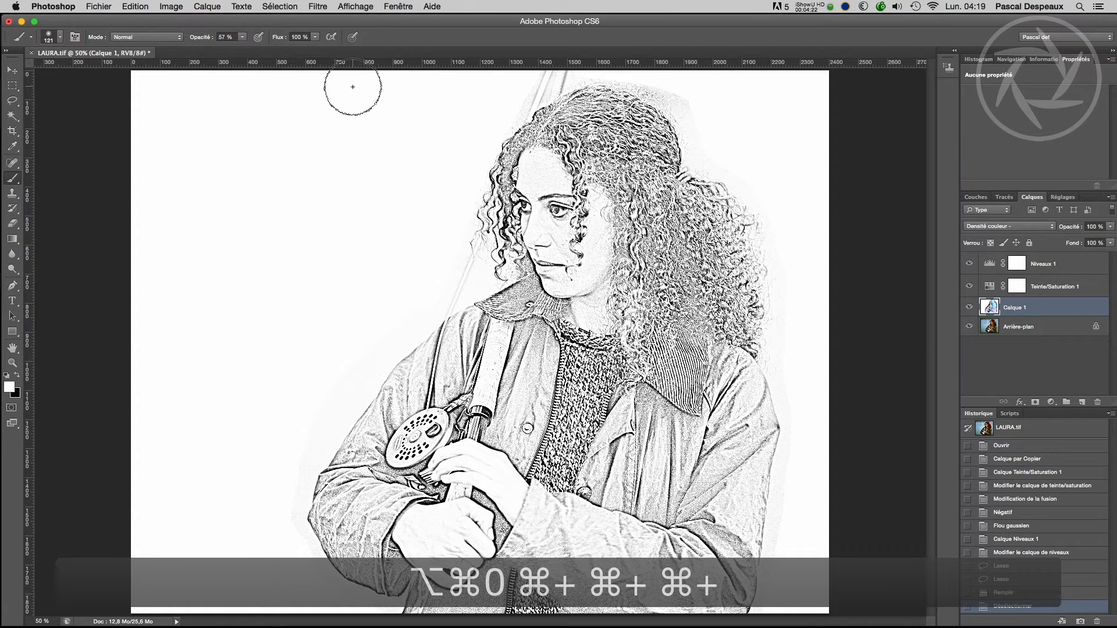
{"action": "left_click", "coordinate": [345, 7]}
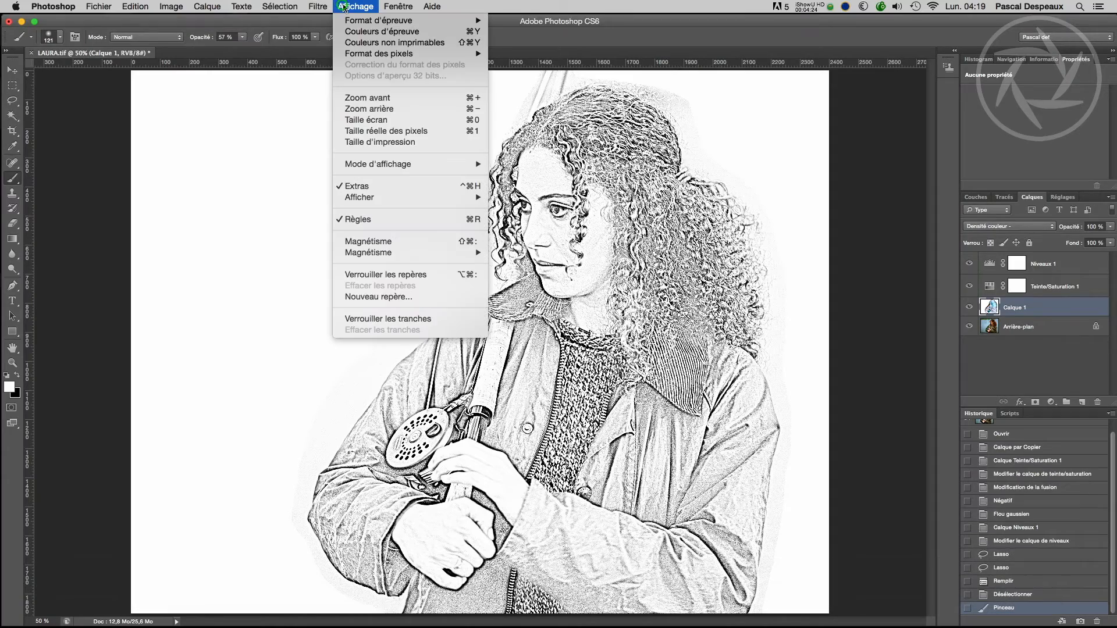
{"action": "left_click", "coordinate": [366, 98]}
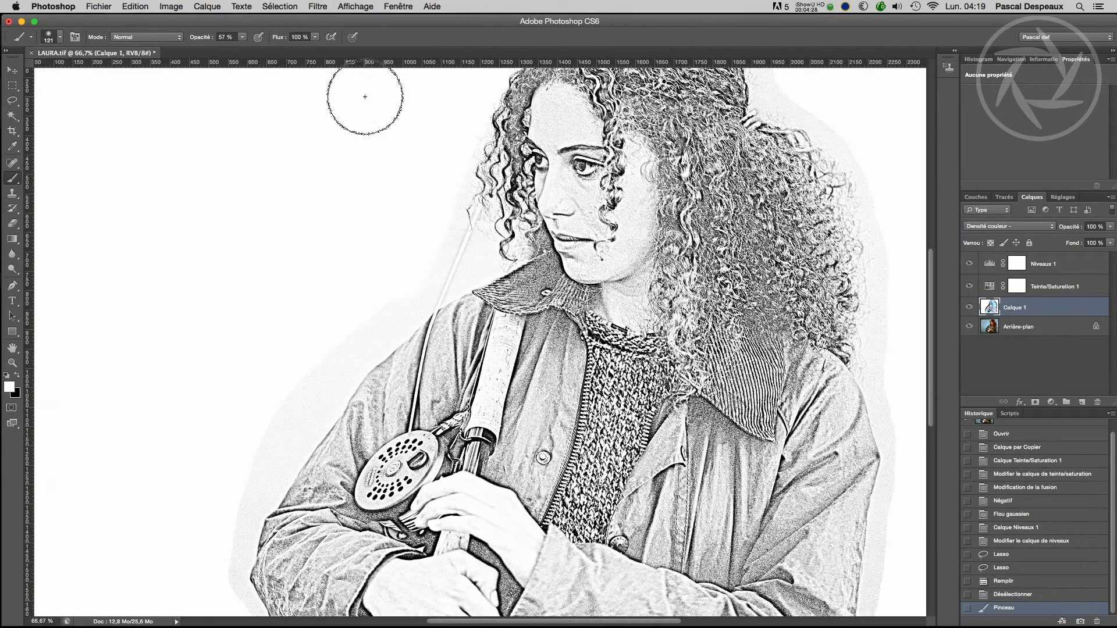
{"action": "left_click", "coordinate": [454, 141]}
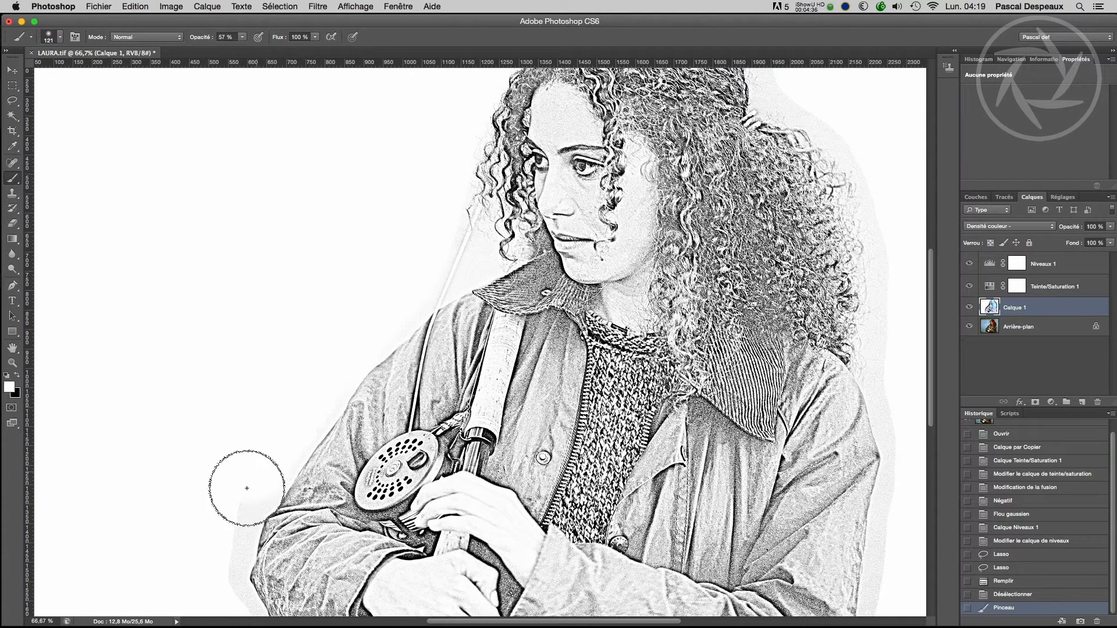
{"action": "left_click", "coordinate": [263, 466]}
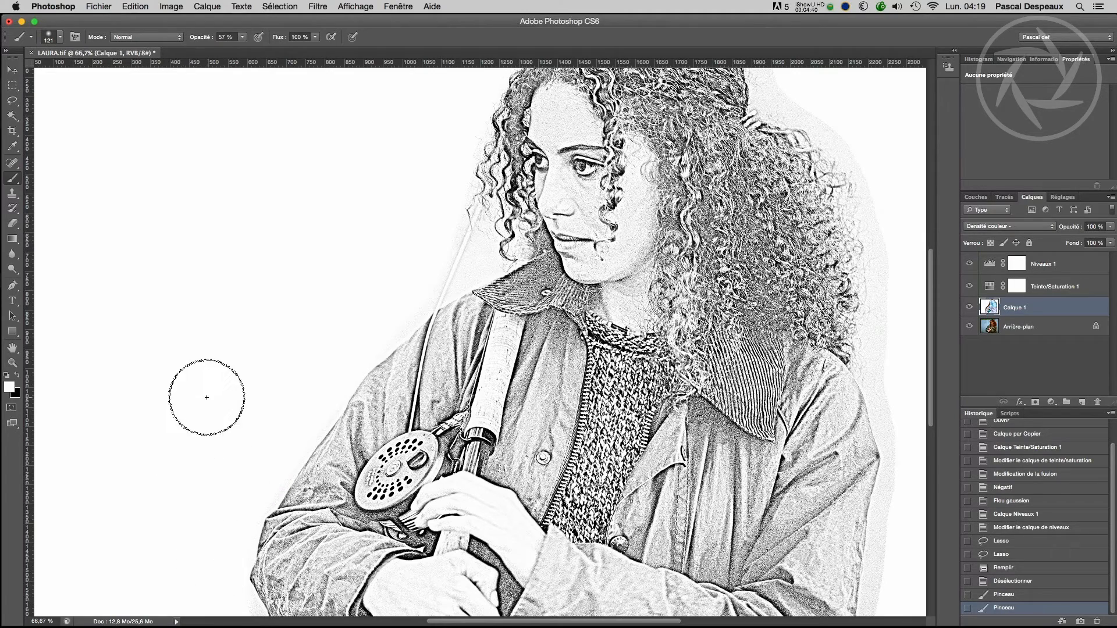
Step: Whiten the remaining grey background beside the lower part of the rod-side sleeve down to the image's lower edge
{"action": "left_click", "coordinate": [264, 402]}
{"action": "left_click_drag", "start_coordinate": [270, 248], "coordinate": [291, 208]}
{"action": "mouse_move", "coordinate": [212, 431]}
{"action": "left_mouse_down"}
{"action": "mouse_move", "coordinate": [239, 220]}
{"action": "mouse_move", "coordinate": [235, 253]}
{"action": "left_mouse_up"}
{"action": "mouse_move", "coordinate": [258, 364]}
{"action": "left_mouse_down"}
{"action": "mouse_move", "coordinate": [288, 422]}
{"action": "mouse_move", "coordinate": [265, 382]}
{"action": "mouse_move", "coordinate": [292, 423]}
{"action": "mouse_move", "coordinate": [278, 391]}
{"action": "mouse_move", "coordinate": [310, 430]}
{"action": "mouse_move", "coordinate": [411, 480]}
{"action": "mouse_move", "coordinate": [389, 491]}
{"action": "mouse_move", "coordinate": [233, 405]}
{"action": "mouse_move", "coordinate": [319, 452]}
{"action": "left_mouse_up"}
{"action": "left_click", "coordinate": [319, 454]}
{"action": "key", "text": "space"}
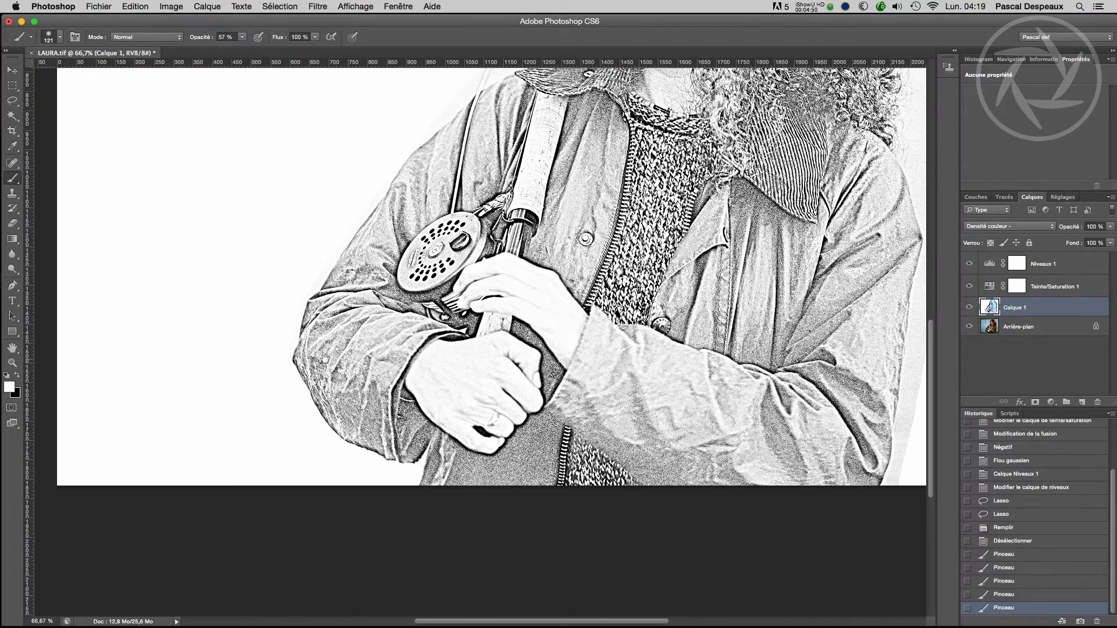
Step: Paint out the grey halo along the jacket's outer edge on the side opposite the fishing rod
{"action": "left_click_drag", "start_coordinate": [469, 276], "coordinate": [292, 297]}
{"action": "left_click", "coordinate": [434, 322]}
{"action": "left_click", "coordinate": [407, 342]}
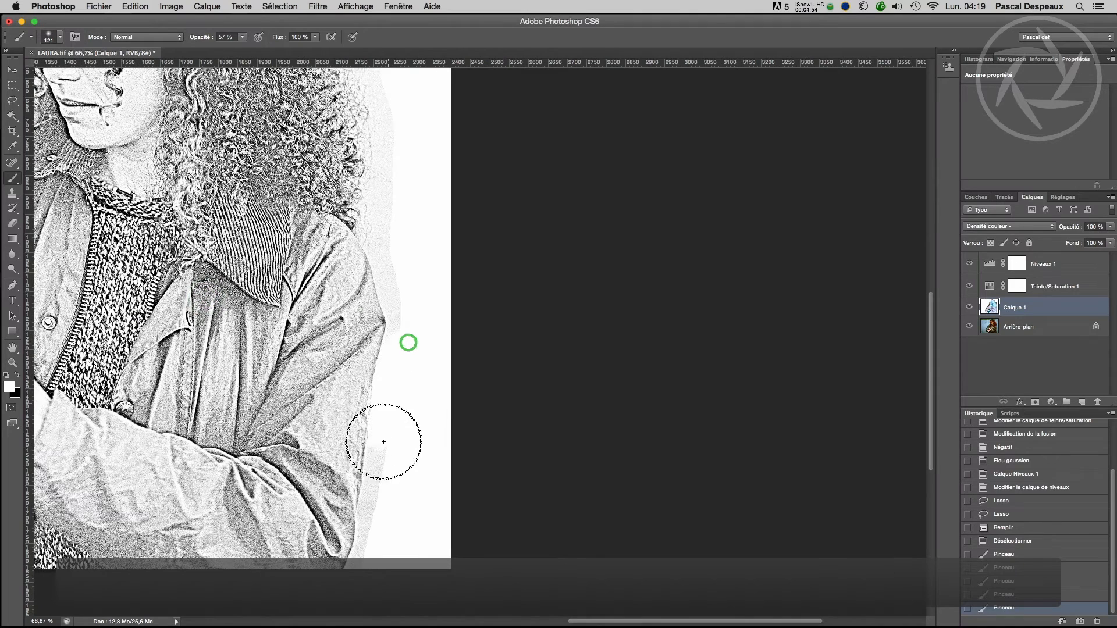
{"action": "left_click", "coordinate": [394, 433]}
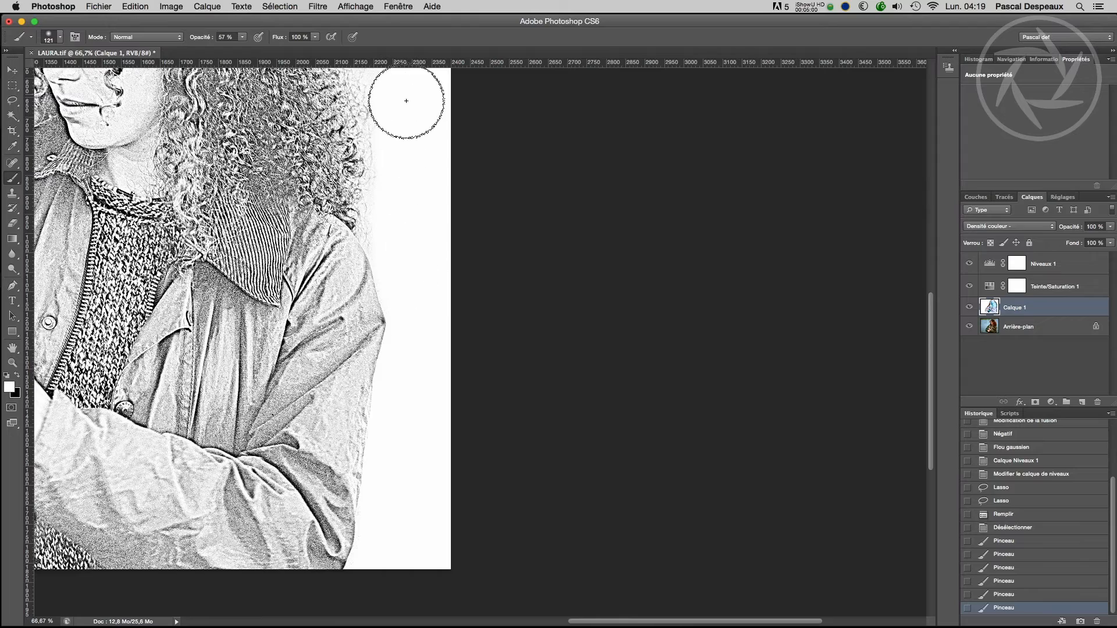
Step: Whiten the grey fringe around the back and top of the curly hair
{"action": "mouse_move", "coordinate": [240, 252]}
{"action": "left_mouse_down"}
{"action": "mouse_move", "coordinate": [492, 480]}
{"action": "mouse_move", "coordinate": [504, 521]}
{"action": "left_mouse_up"}
{"action": "mouse_move", "coordinate": [532, 139]}
{"action": "left_mouse_down"}
{"action": "mouse_move", "coordinate": [549, 225]}
{"action": "mouse_move", "coordinate": [591, 247]}
{"action": "mouse_move", "coordinate": [647, 319]}
{"action": "mouse_move", "coordinate": [666, 425]}
{"action": "left_mouse_up"}
{"action": "mouse_move", "coordinate": [560, 243]}
{"action": "left_mouse_down"}
{"action": "mouse_move", "coordinate": [537, 230]}
{"action": "mouse_move", "coordinate": [576, 261]}
{"action": "left_mouse_up"}
{"action": "mouse_move", "coordinate": [532, 190]}
{"action": "left_mouse_down"}
{"action": "mouse_move", "coordinate": [504, 143]}
{"action": "mouse_move", "coordinate": [472, 123]}
{"action": "mouse_move", "coordinate": [391, 112]}
{"action": "mouse_move", "coordinate": [529, 180]}
{"action": "left_mouse_up"}
{"action": "left_click_drag", "start_coordinate": [494, 148], "coordinate": [473, 135]}
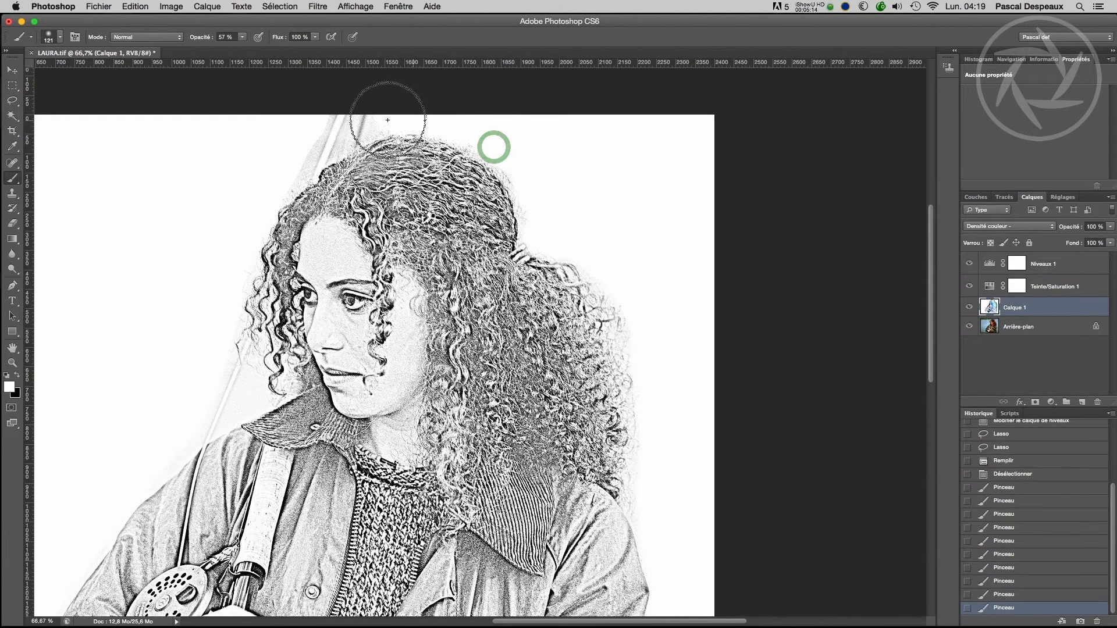
{"action": "left_click_drag", "start_coordinate": [326, 111], "coordinate": [305, 152]}
{"action": "key", "text": "super+z"}
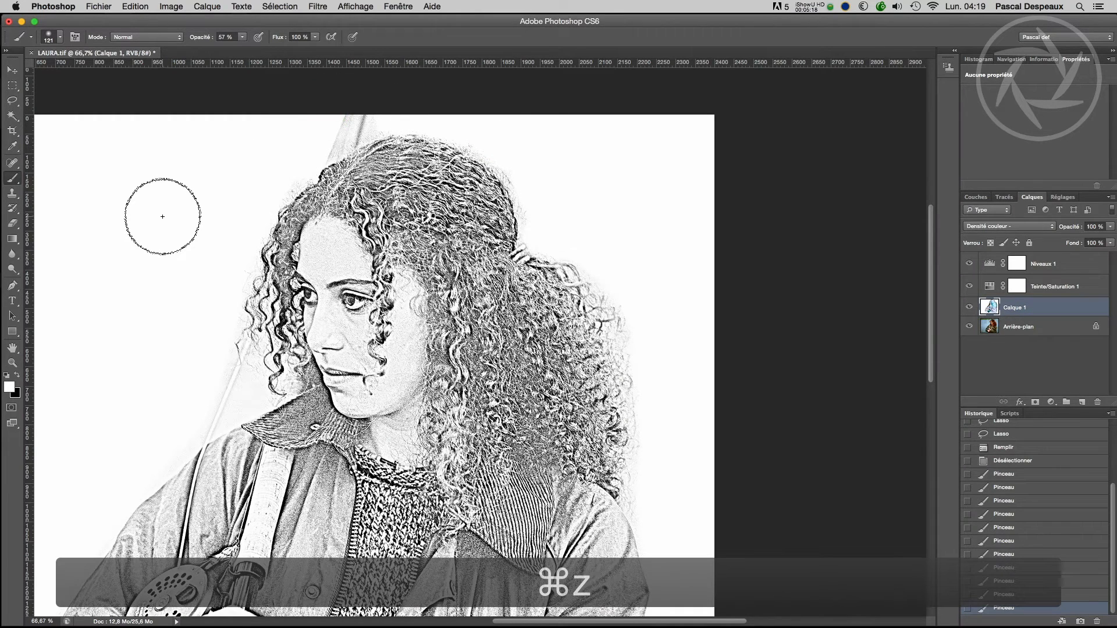
{"action": "left_click", "coordinate": [1016, 594]}
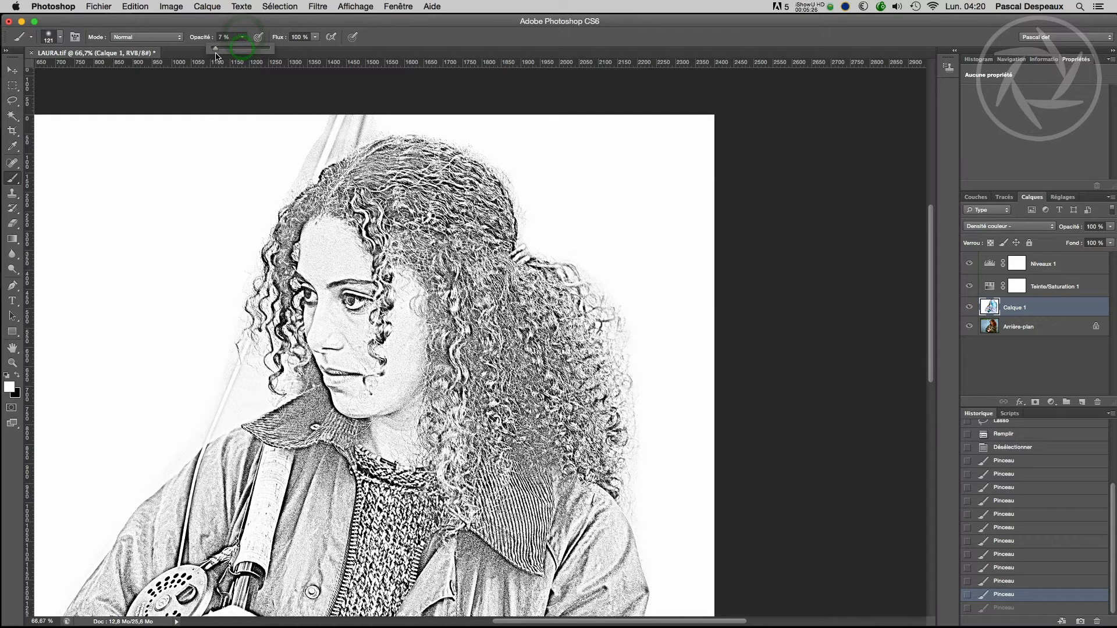
Step: Lower the brush opacity to 9 % and gradually fade the fishing rod lines and halo from above the hair to the shoulder
{"action": "mouse_move", "coordinate": [337, 118]}
{"action": "left_mouse_down"}
{"action": "mouse_move", "coordinate": [305, 171]}
{"action": "mouse_move", "coordinate": [320, 138]}
{"action": "mouse_move", "coordinate": [297, 158]}
{"action": "mouse_move", "coordinate": [321, 121]}
{"action": "left_mouse_up"}
{"action": "left_click_drag", "start_coordinate": [322, 120], "coordinate": [291, 180]}
{"action": "left_click_drag", "start_coordinate": [315, 133], "coordinate": [290, 181]}
{"action": "mouse_move", "coordinate": [319, 122]}
{"action": "left_mouse_down"}
{"action": "mouse_move", "coordinate": [298, 184]}
{"action": "mouse_move", "coordinate": [201, 319]}
{"action": "mouse_move", "coordinate": [230, 320]}
{"action": "mouse_move", "coordinate": [211, 400]}
{"action": "left_mouse_up"}
{"action": "mouse_move", "coordinate": [234, 347]}
{"action": "left_mouse_down"}
{"action": "mouse_move", "coordinate": [213, 401]}
{"action": "mouse_move", "coordinate": [260, 368]}
{"action": "mouse_move", "coordinate": [240, 406]}
{"action": "left_mouse_up"}
{"action": "mouse_move", "coordinate": [234, 417]}
{"action": "left_mouse_down"}
{"action": "mouse_move", "coordinate": [198, 434]}
{"action": "mouse_move", "coordinate": [196, 425]}
{"action": "mouse_move", "coordinate": [186, 447]}
{"action": "left_mouse_up"}
{"action": "mouse_move", "coordinate": [197, 430]}
{"action": "left_mouse_down"}
{"action": "mouse_move", "coordinate": [167, 459]}
{"action": "mouse_move", "coordinate": [123, 475]}
{"action": "left_mouse_up"}
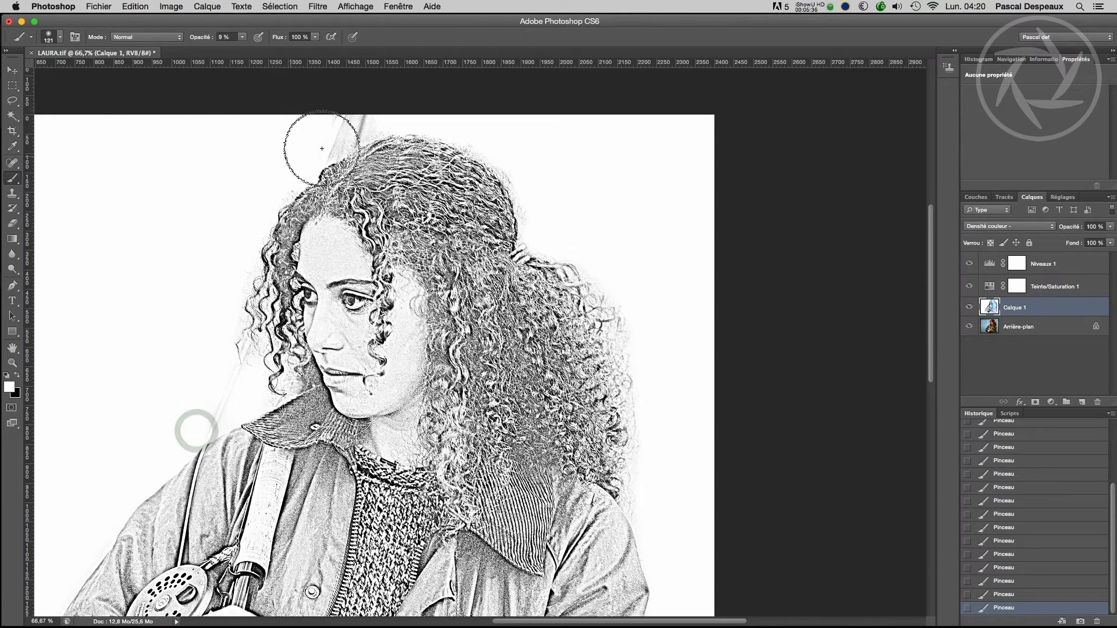
{"action": "mouse_move", "coordinate": [339, 155]}
{"action": "left_mouse_down"}
{"action": "mouse_move", "coordinate": [354, 128]}
{"action": "mouse_move", "coordinate": [343, 148]}
{"action": "mouse_move", "coordinate": [363, 142]}
{"action": "mouse_move", "coordinate": [379, 109]}
{"action": "mouse_move", "coordinate": [341, 143]}
{"action": "left_mouse_up"}
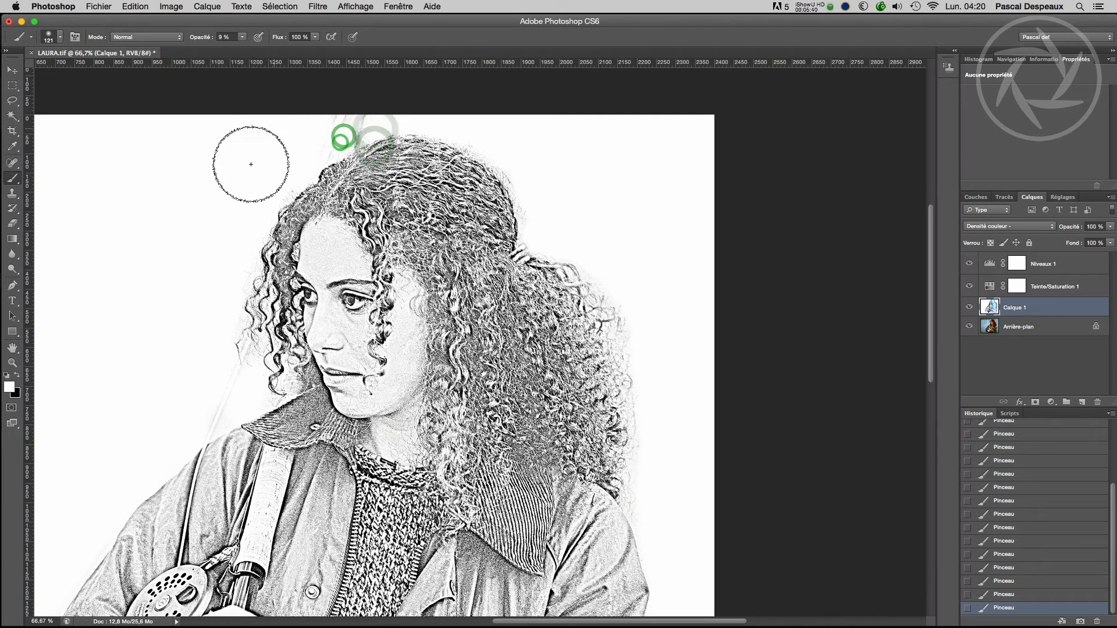
{"action": "left_click", "coordinate": [284, 186]}
{"action": "left_click", "coordinate": [193, 407]}
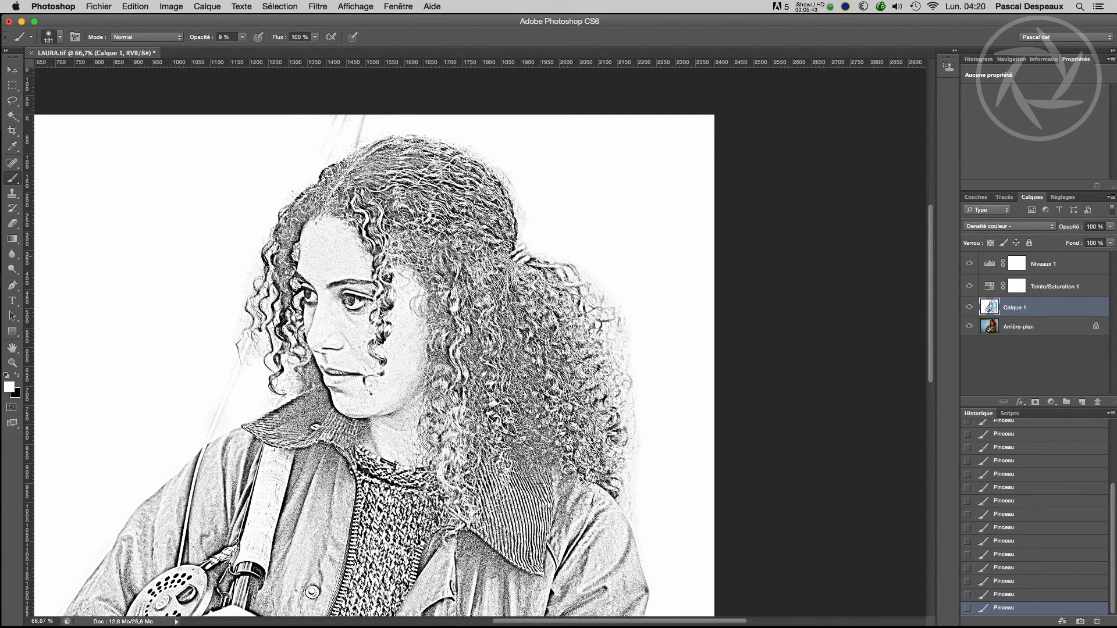
Step: Set the brush to 47 px at 5 % opacity and lightly whiten the forehead and cheek
{"action": "left_click", "coordinate": [358, 7]}
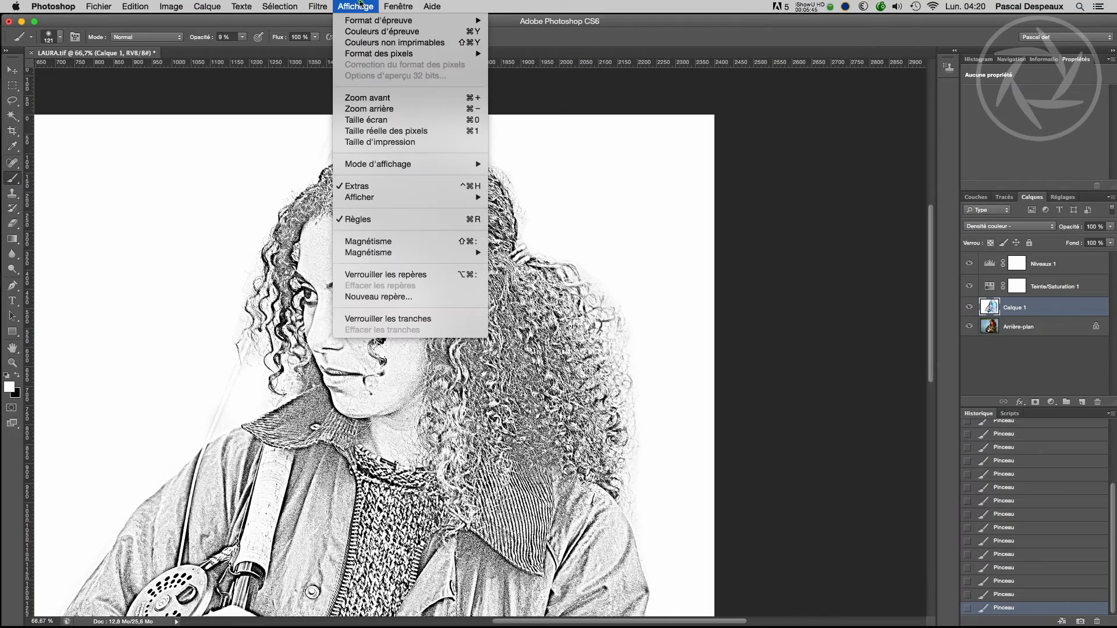
{"action": "left_click", "coordinate": [367, 99]}
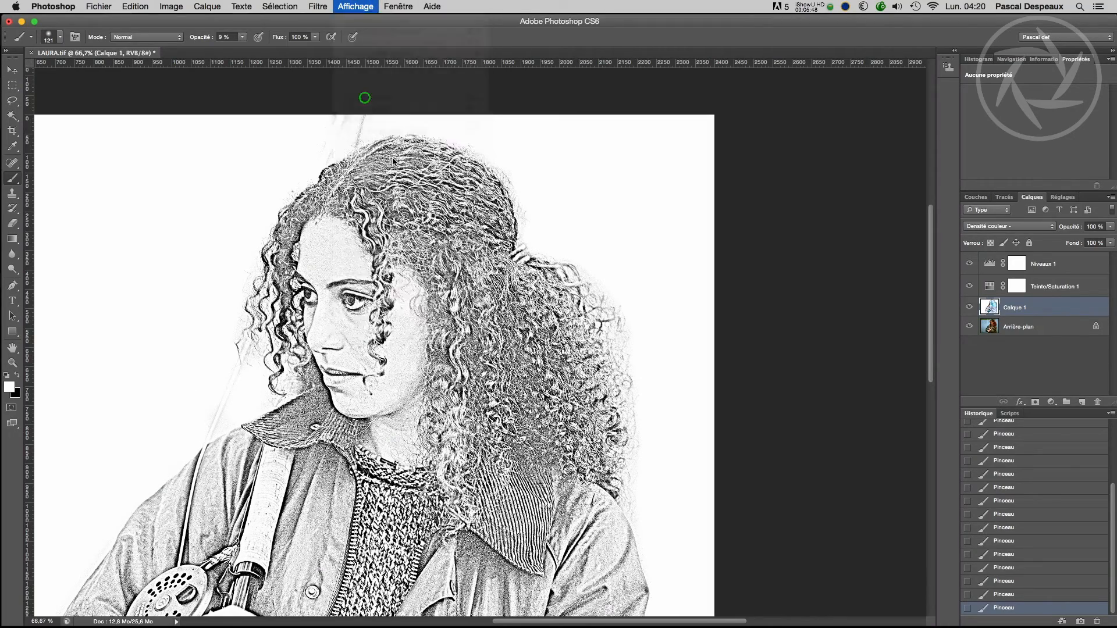
{"action": "left_click_drag", "start_coordinate": [271, 282], "coordinate": [345, 259]}
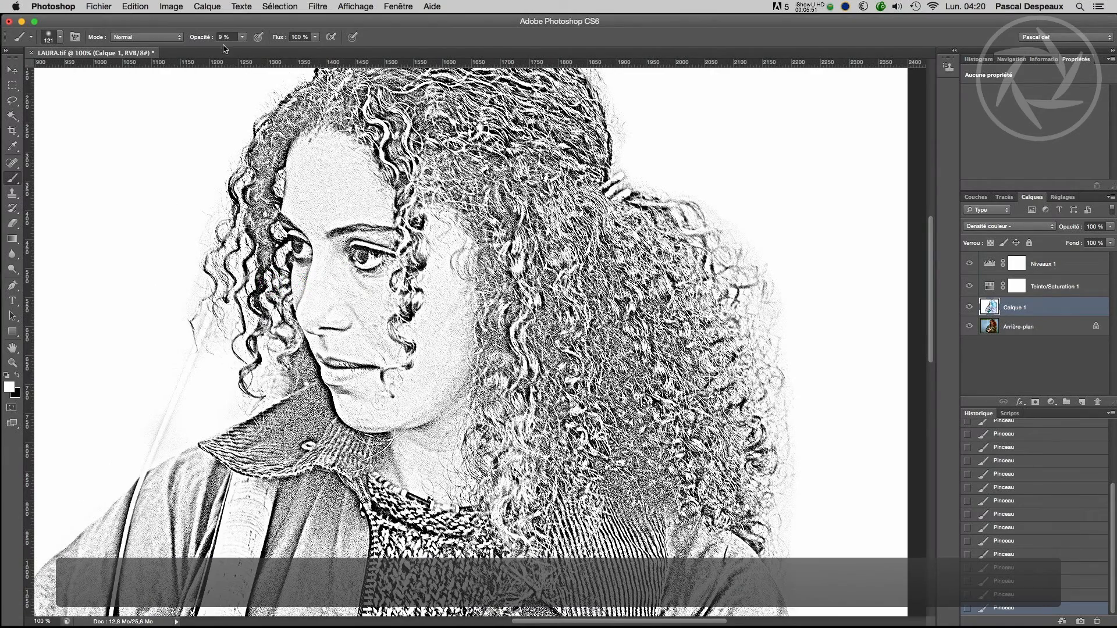
{"action": "left_click", "coordinate": [59, 36]}
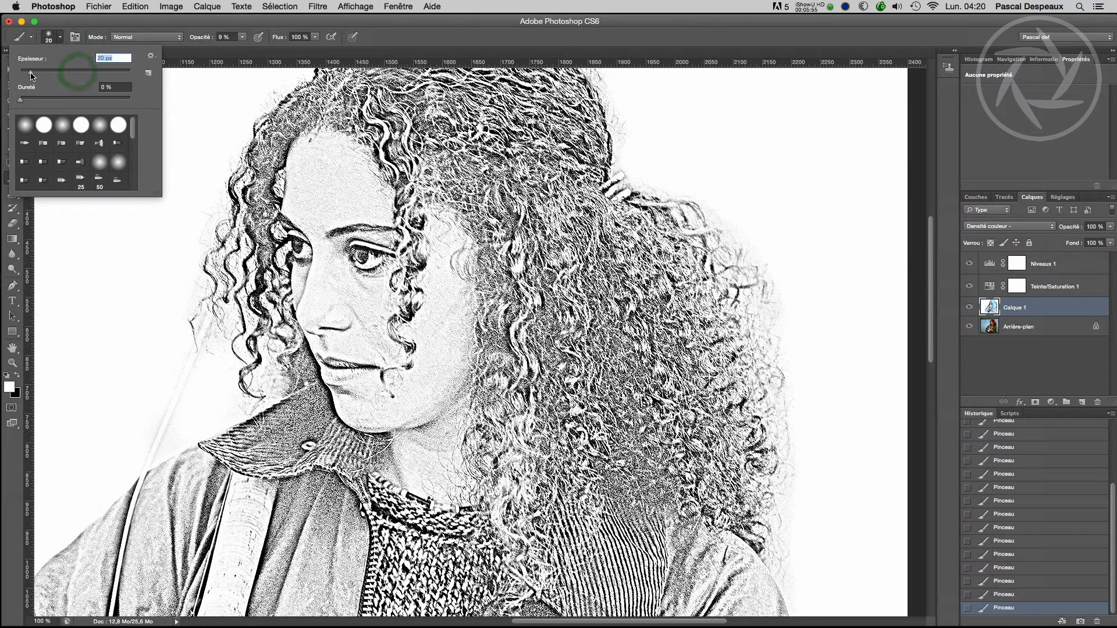
{"action": "left_click", "coordinate": [246, 39]}
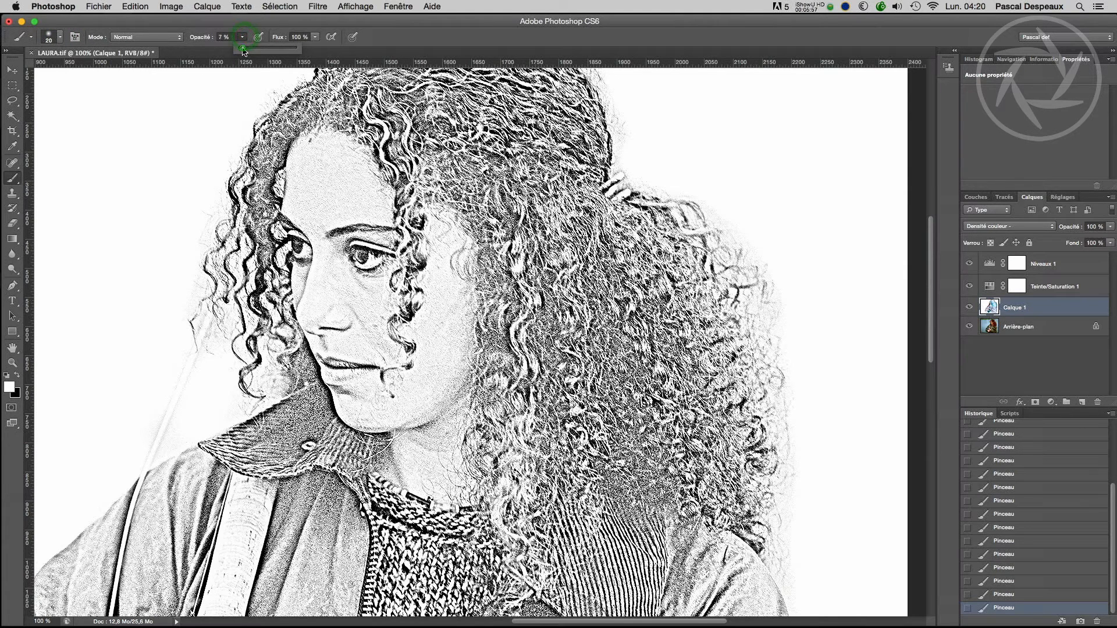
{"action": "left_click", "coordinate": [59, 37]}
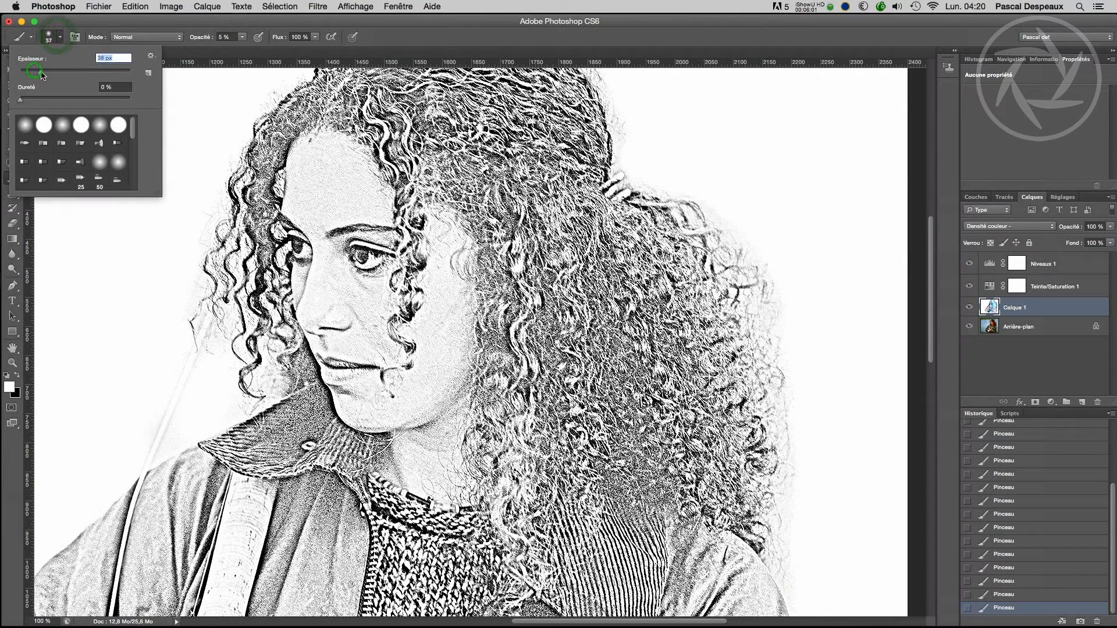
{"action": "left_click", "coordinate": [316, 145]}
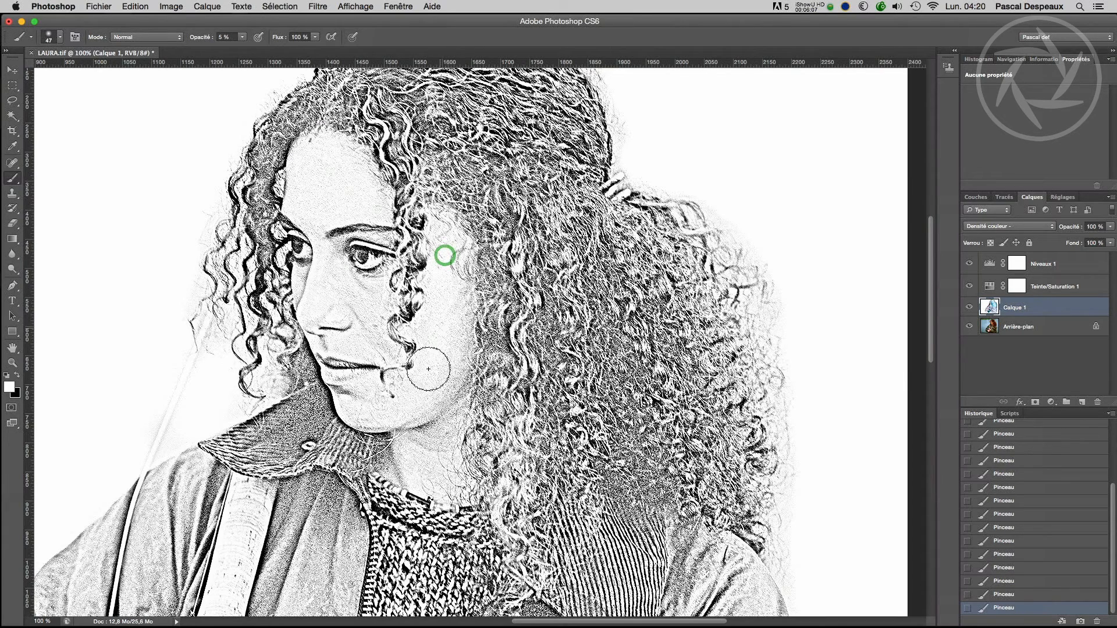
Step: Raise the brush opacity to 15 % and clear the grey grain from the forehead, cheek and chin
{"action": "left_click", "coordinate": [243, 37]}
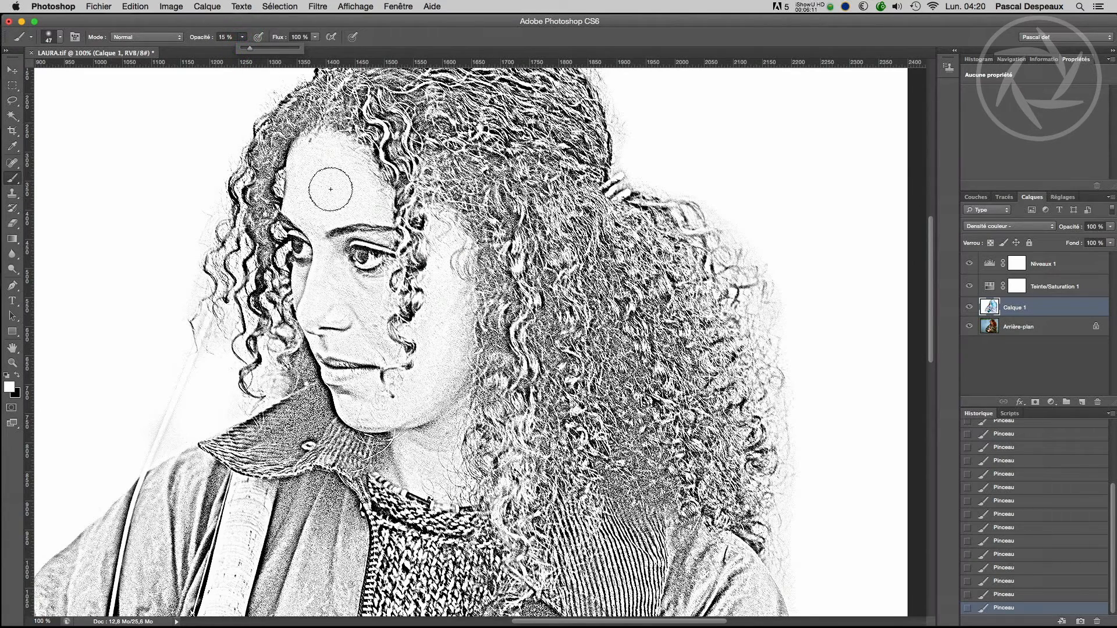
{"action": "mouse_move", "coordinate": [350, 174]}
{"action": "left_mouse_down"}
{"action": "mouse_move", "coordinate": [345, 182]}
{"action": "mouse_move", "coordinate": [350, 166]}
{"action": "left_mouse_up"}
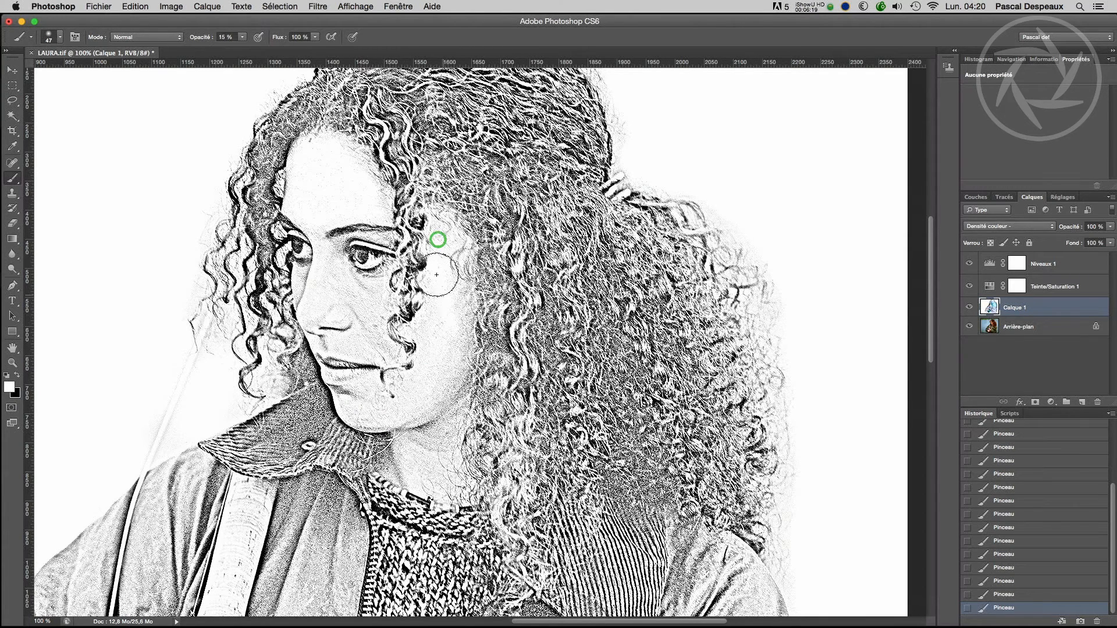
{"action": "left_click_drag", "start_coordinate": [434, 321], "coordinate": [424, 337]}
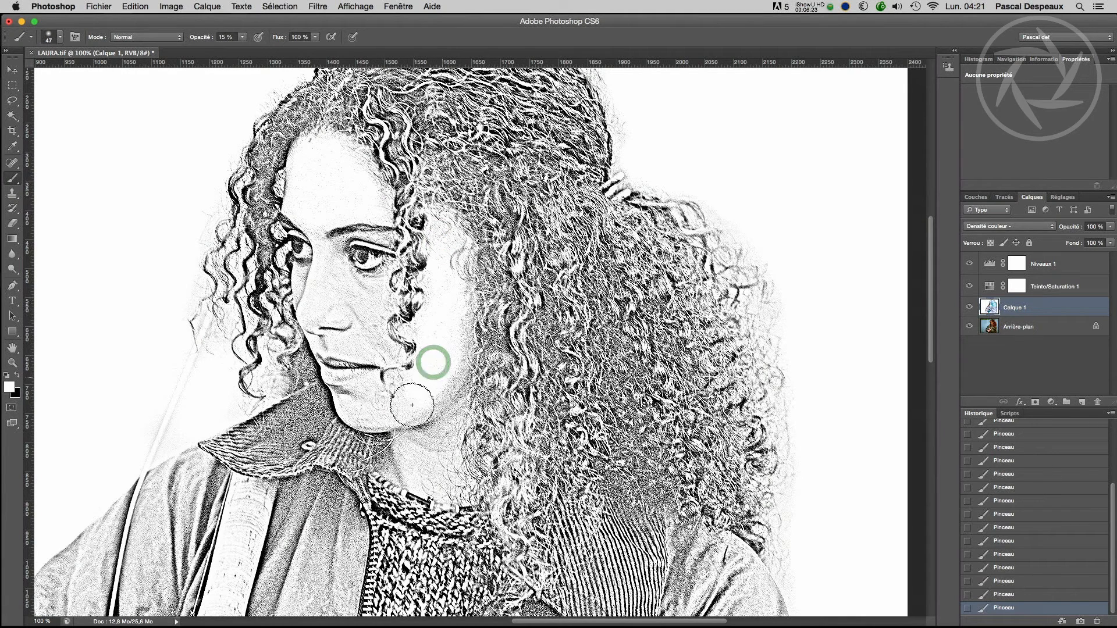
{"action": "mouse_move", "coordinate": [426, 351]}
{"action": "left_mouse_down"}
{"action": "mouse_move", "coordinate": [409, 395]}
{"action": "mouse_move", "coordinate": [388, 411]}
{"action": "mouse_move", "coordinate": [348, 410]}
{"action": "mouse_move", "coordinate": [364, 378]}
{"action": "left_mouse_up"}
{"action": "left_click", "coordinate": [349, 412]}
{"action": "left_click", "coordinate": [457, 329]}
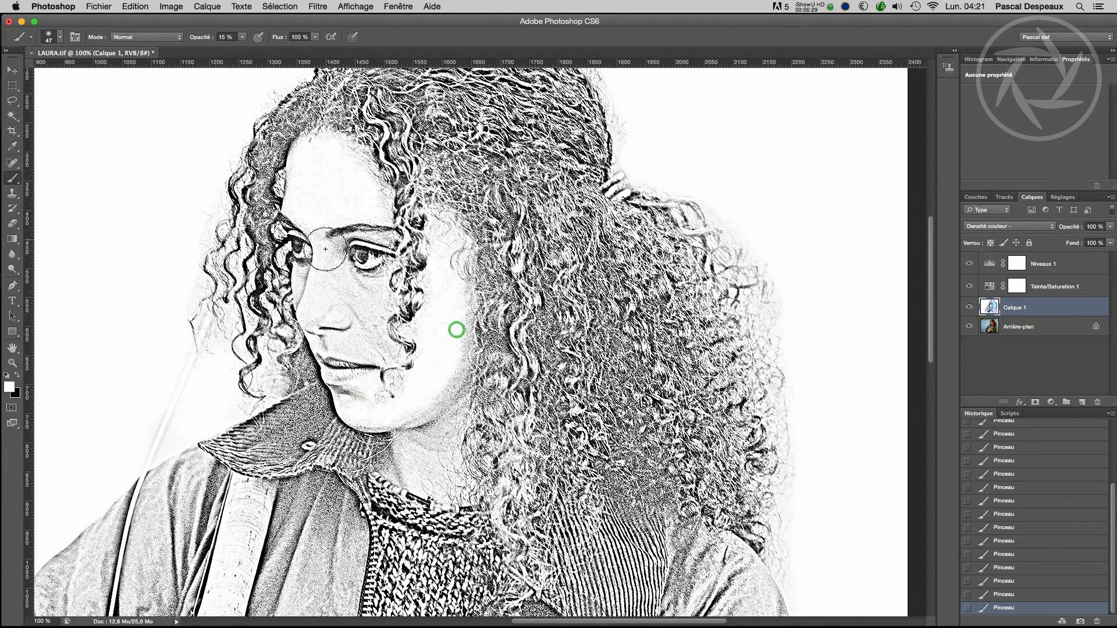
{"action": "left_click", "coordinate": [374, 321]}
Step: Reduce the brush opacity to 8 % and softly whiten the nose, the area around the mouth and the skin beneath the eyes
{"action": "left_click", "coordinate": [244, 37]}
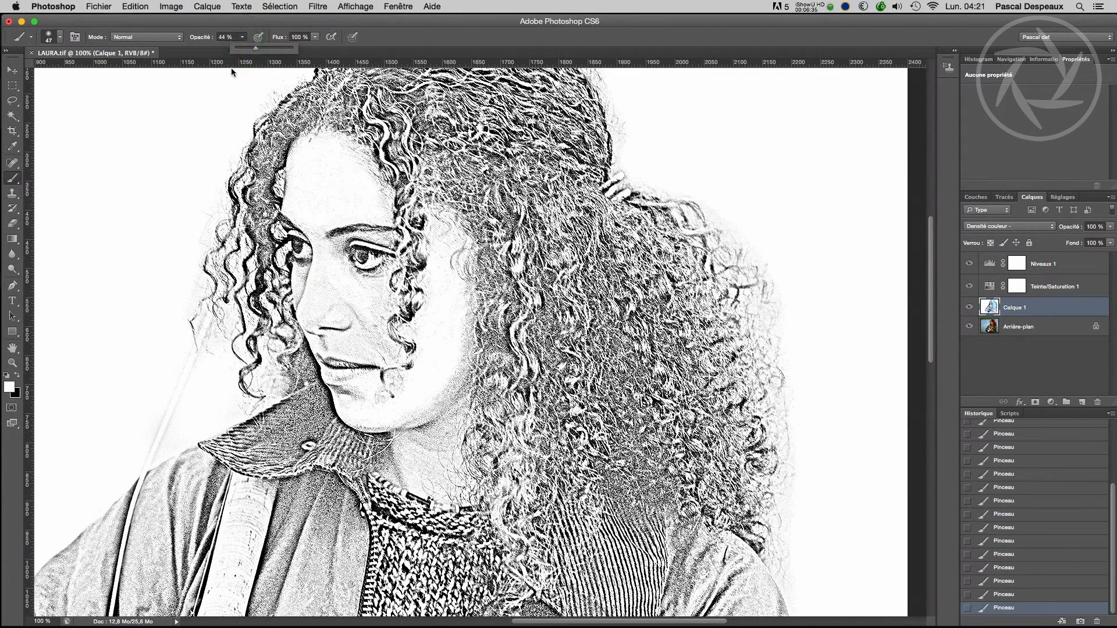
{"action": "left_click", "coordinate": [326, 275]}
{"action": "left_click", "coordinate": [370, 294]}
{"action": "left_click", "coordinate": [343, 320]}
{"action": "left_click", "coordinate": [372, 359]}
{"action": "left_click", "coordinate": [346, 346]}
{"action": "left_click", "coordinate": [355, 315]}
{"action": "left_click", "coordinate": [363, 309]}
{"action": "left_click", "coordinate": [378, 334]}
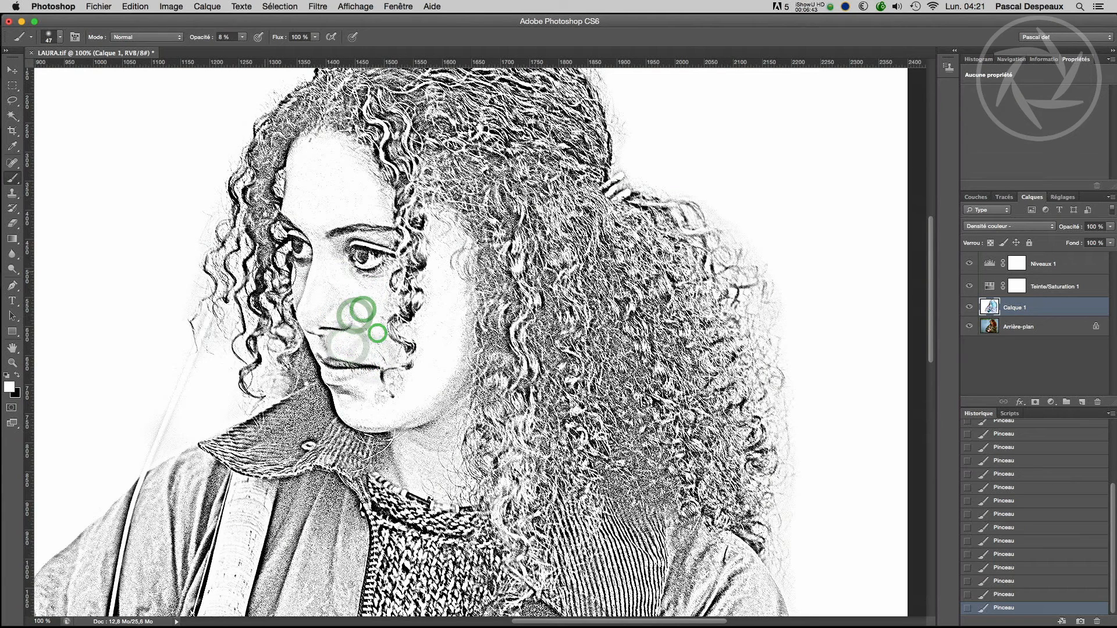
{"action": "left_click", "coordinate": [302, 276]}
{"action": "left_click", "coordinate": [304, 268]}
Step: Softly whiten the jawline, the cheek's edge near the hair and the neck down to the sweater collar
{"action": "left_click", "coordinate": [451, 369]}
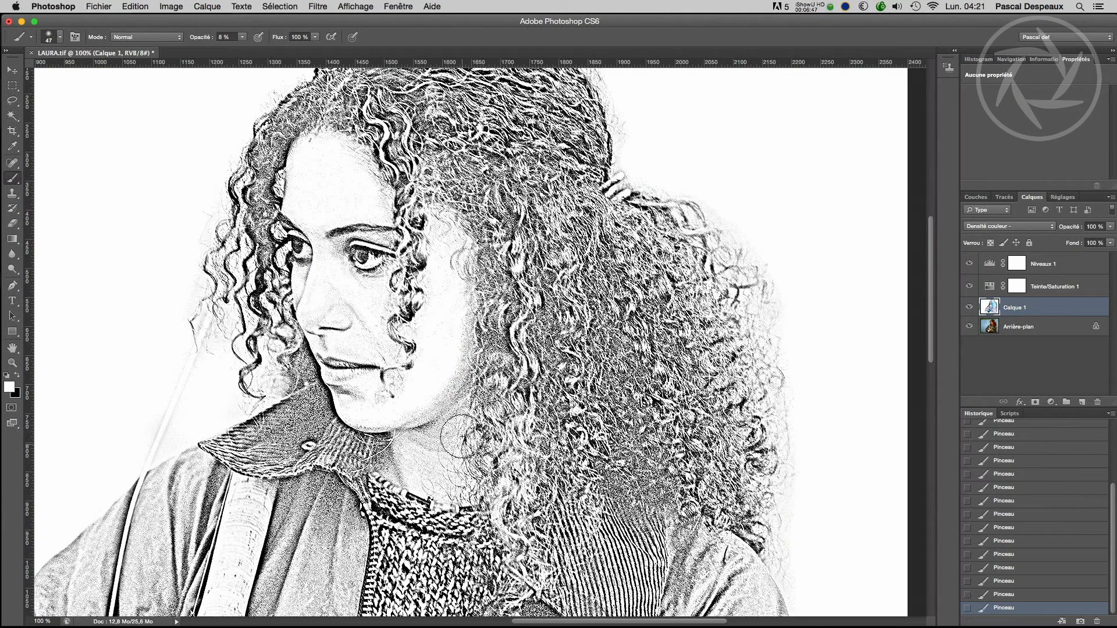
{"action": "left_click_drag", "start_coordinate": [454, 415], "coordinate": [451, 444]}
{"action": "mouse_move", "coordinate": [451, 443]}
{"action": "left_mouse_down"}
{"action": "mouse_move", "coordinate": [421, 469]}
{"action": "mouse_move", "coordinate": [413, 437]}
{"action": "mouse_move", "coordinate": [411, 480]}
{"action": "mouse_move", "coordinate": [439, 442]}
{"action": "mouse_move", "coordinate": [415, 431]}
{"action": "mouse_move", "coordinate": [450, 420]}
{"action": "mouse_move", "coordinate": [401, 440]}
{"action": "mouse_move", "coordinate": [435, 435]}
{"action": "mouse_move", "coordinate": [402, 441]}
{"action": "mouse_move", "coordinate": [417, 474]}
{"action": "mouse_move", "coordinate": [458, 420]}
{"action": "left_mouse_up"}
{"action": "mouse_move", "coordinate": [429, 444]}
{"action": "left_mouse_down"}
{"action": "mouse_move", "coordinate": [449, 430]}
{"action": "mouse_move", "coordinate": [454, 394]}
{"action": "left_mouse_up"}
{"action": "left_click_drag", "start_coordinate": [469, 304], "coordinate": [406, 429]}
{"action": "mouse_move", "coordinate": [456, 357]}
{"action": "left_mouse_down"}
{"action": "mouse_move", "coordinate": [411, 419]}
{"action": "mouse_move", "coordinate": [412, 469]}
{"action": "left_mouse_up"}
{"action": "mouse_move", "coordinate": [451, 427]}
{"action": "left_mouse_down"}
{"action": "mouse_move", "coordinate": [428, 466]}
{"action": "mouse_move", "coordinate": [472, 481]}
{"action": "left_mouse_up"}
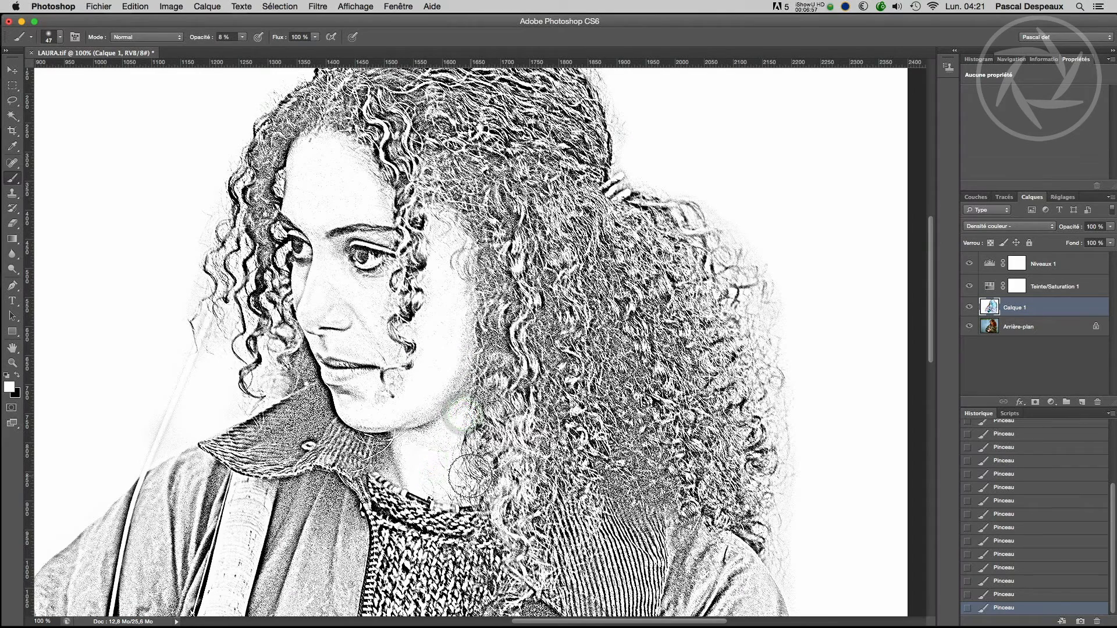
{"action": "key", "text": "super+minus"}
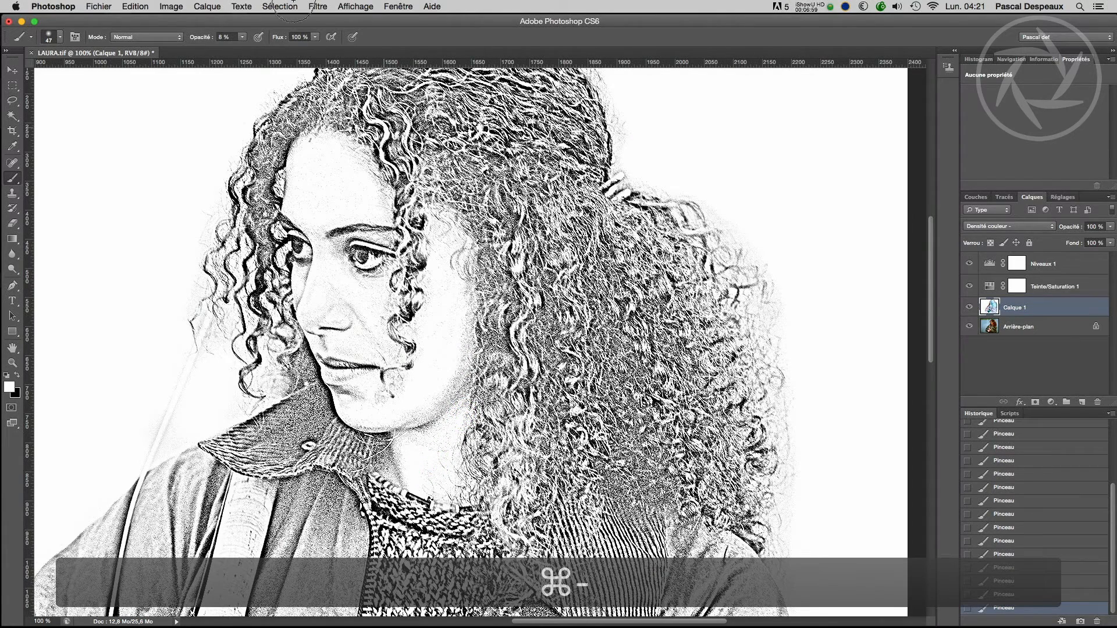
{"action": "left_click", "coordinate": [357, 7]}
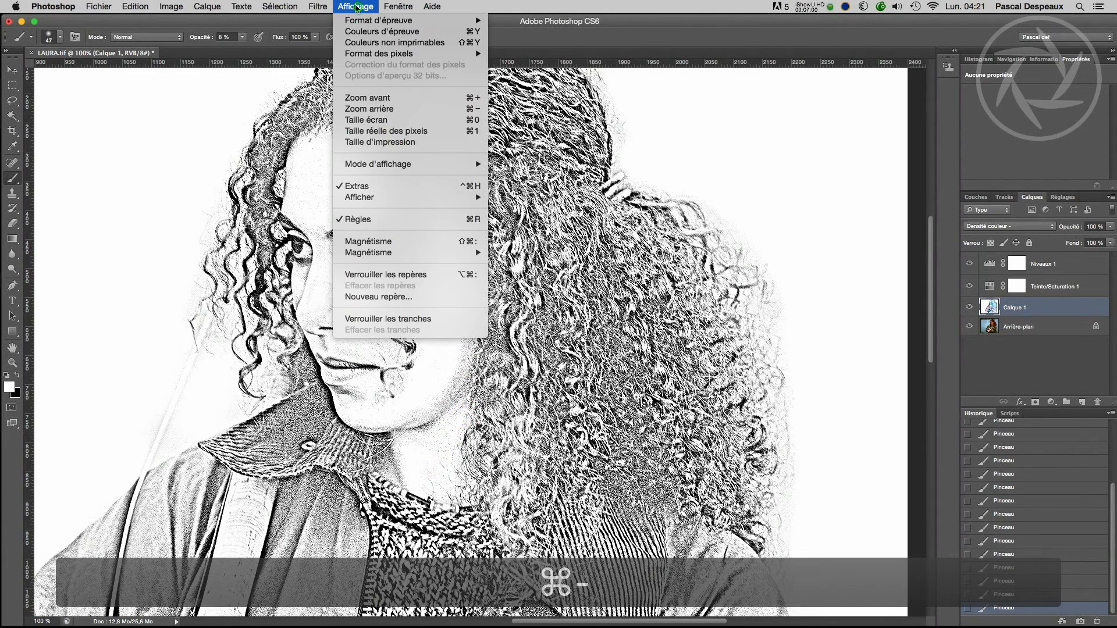
{"action": "left_click", "coordinate": [369, 110]}
{"action": "left_click", "coordinate": [354, 7]}
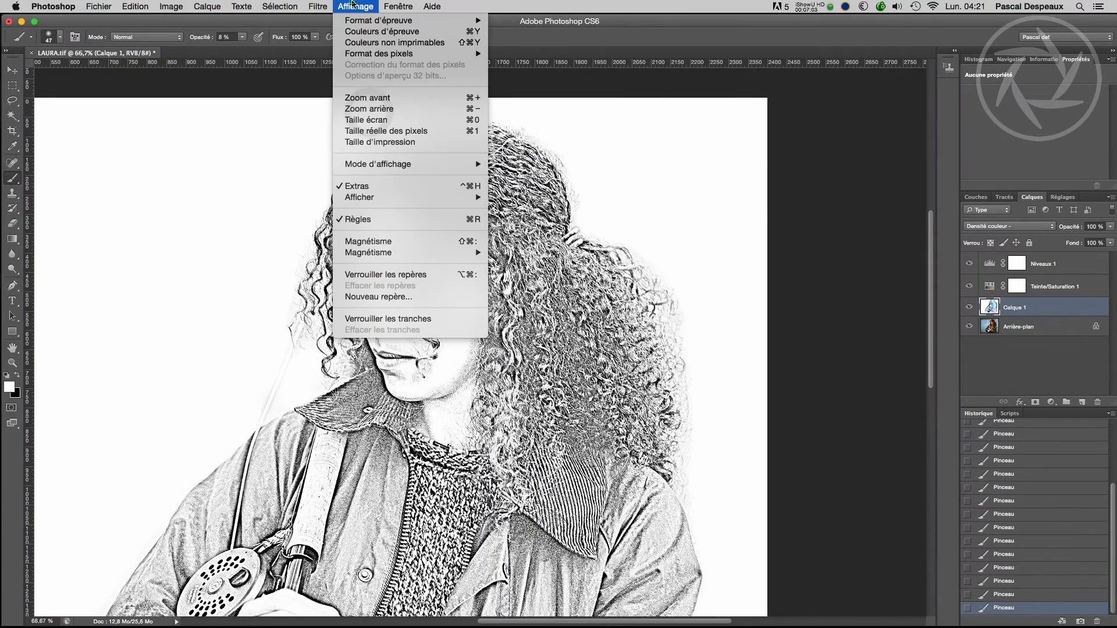
{"action": "left_click", "coordinate": [371, 108]}
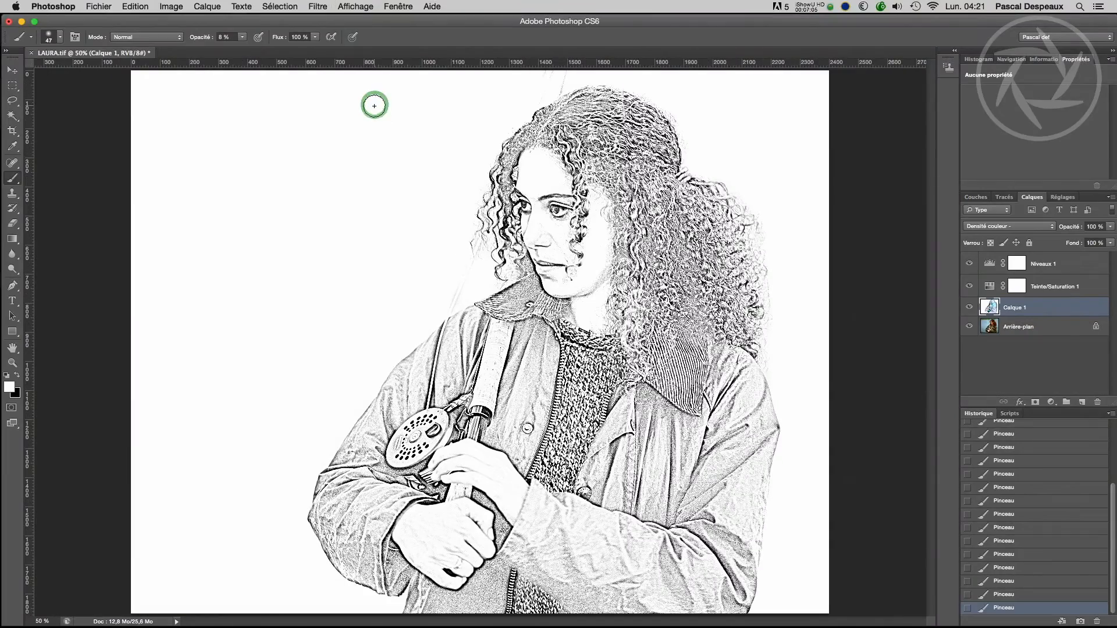